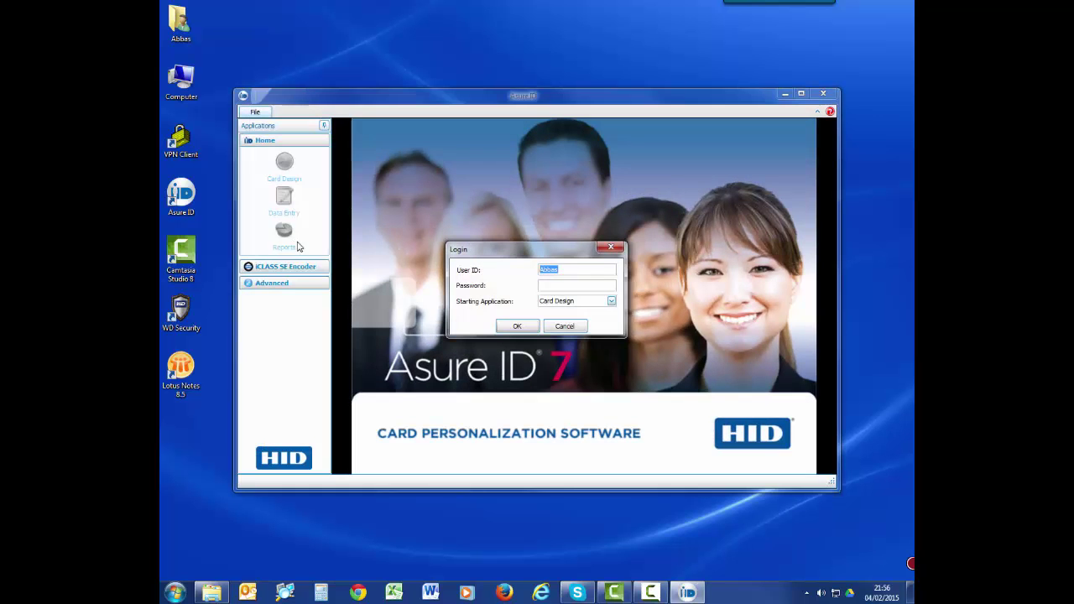
- Log in with the user ID and maximize the Asure ID 7 window
text(admin)
key(Return)
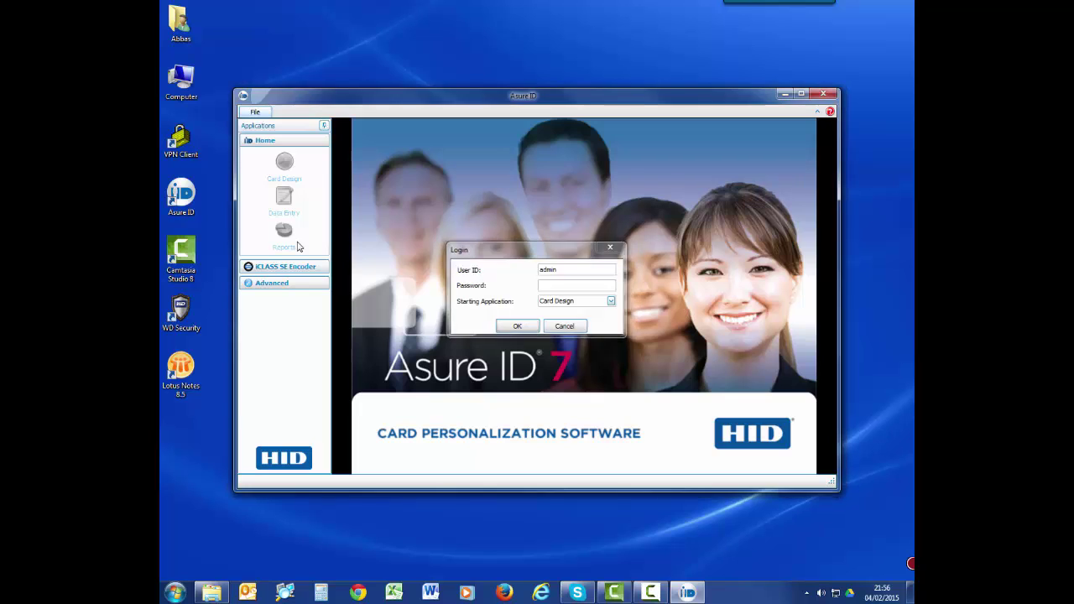
click(802, 94)
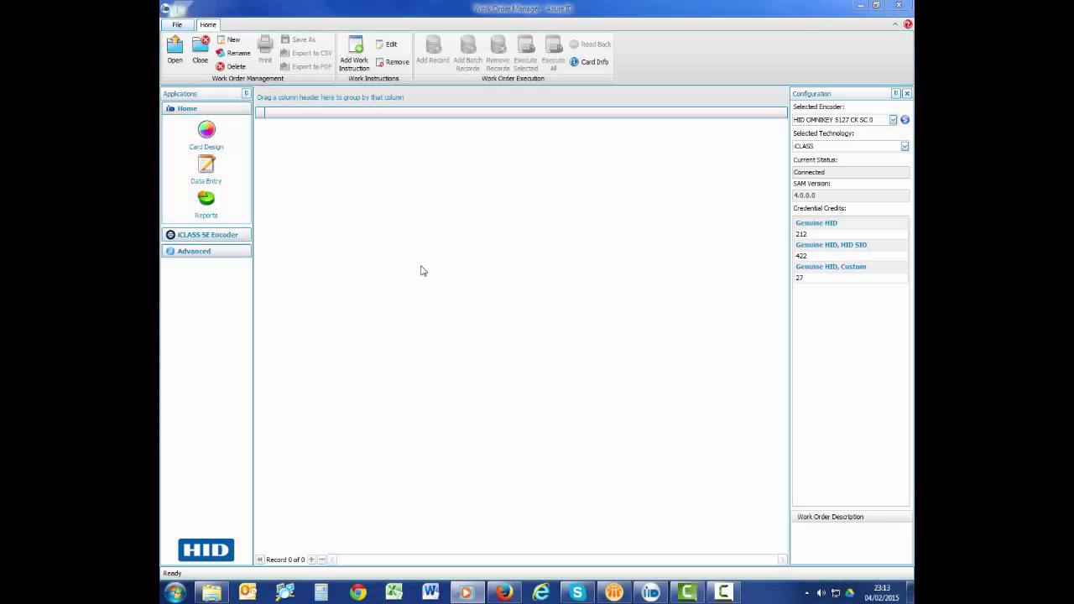
click(214, 236)
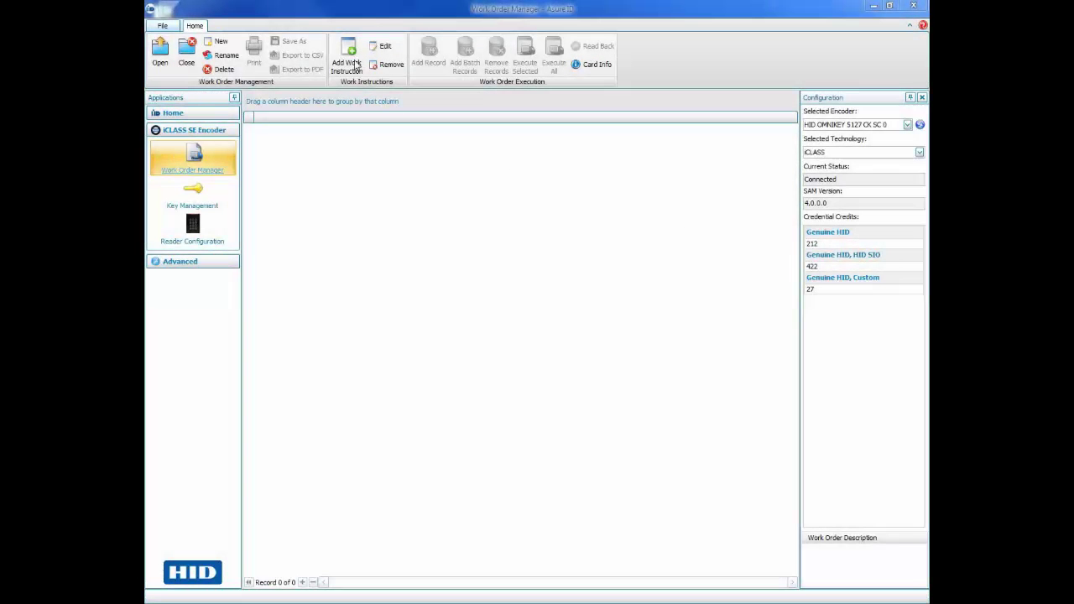
- Add an iCLASS Write instruction for SE (SO only) H10301 credentials with Overwrite enabled
click(355, 64)
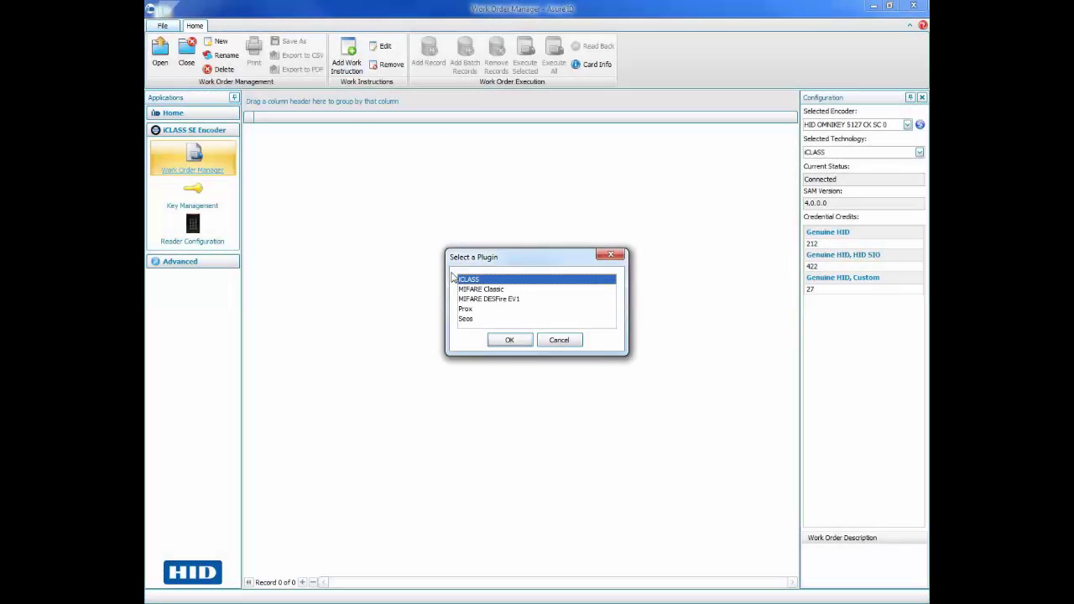
click(512, 341)
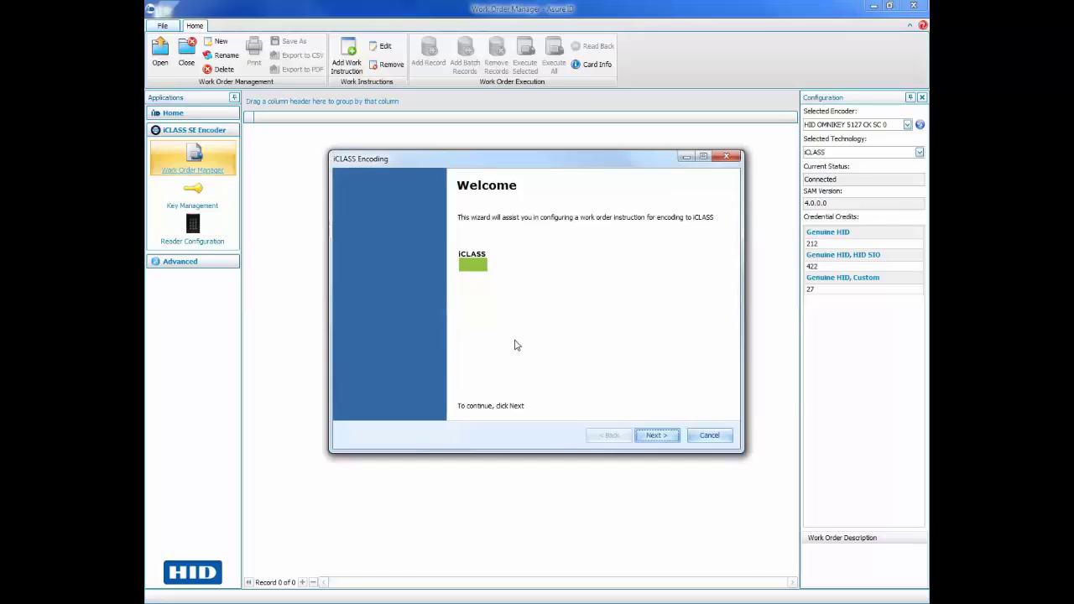
click(660, 440)
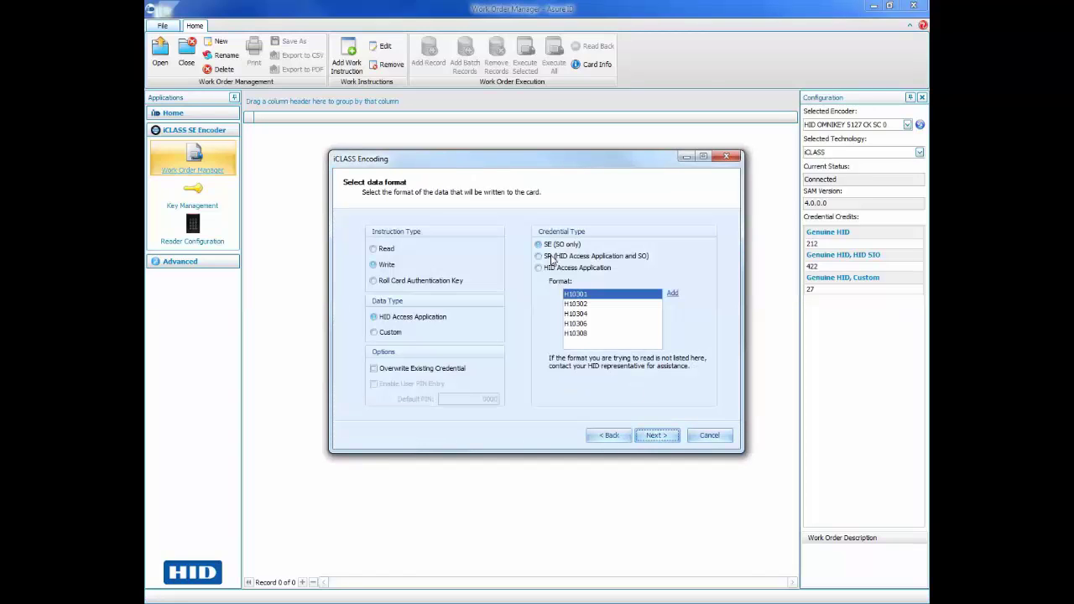
click(552, 245)
click(579, 295)
click(374, 266)
click(373, 373)
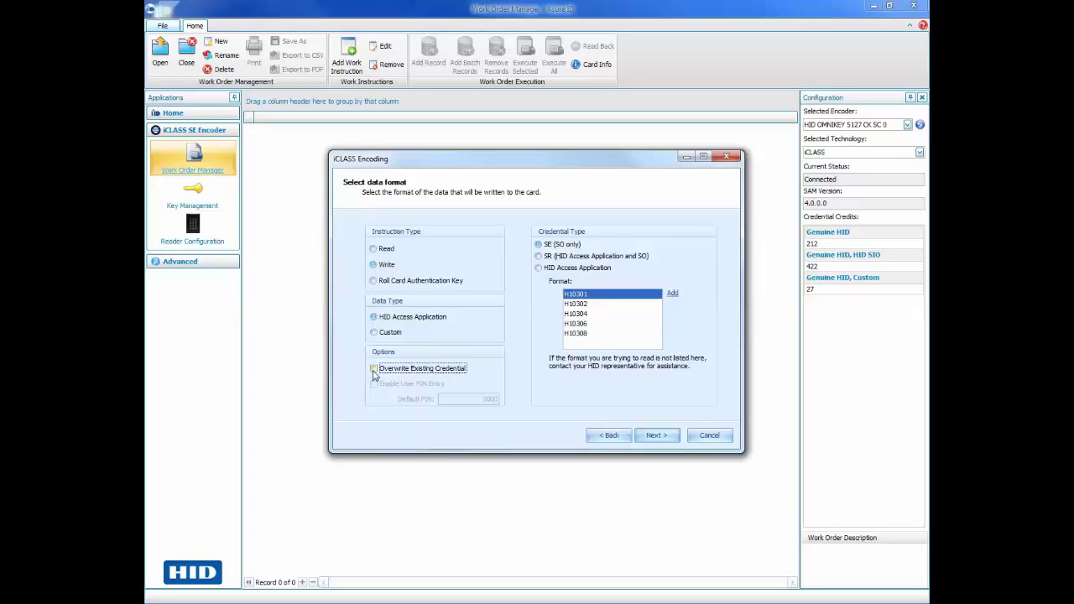
- Set the Facility Code default value to 2 and finish the encoding wizard
click(659, 440)
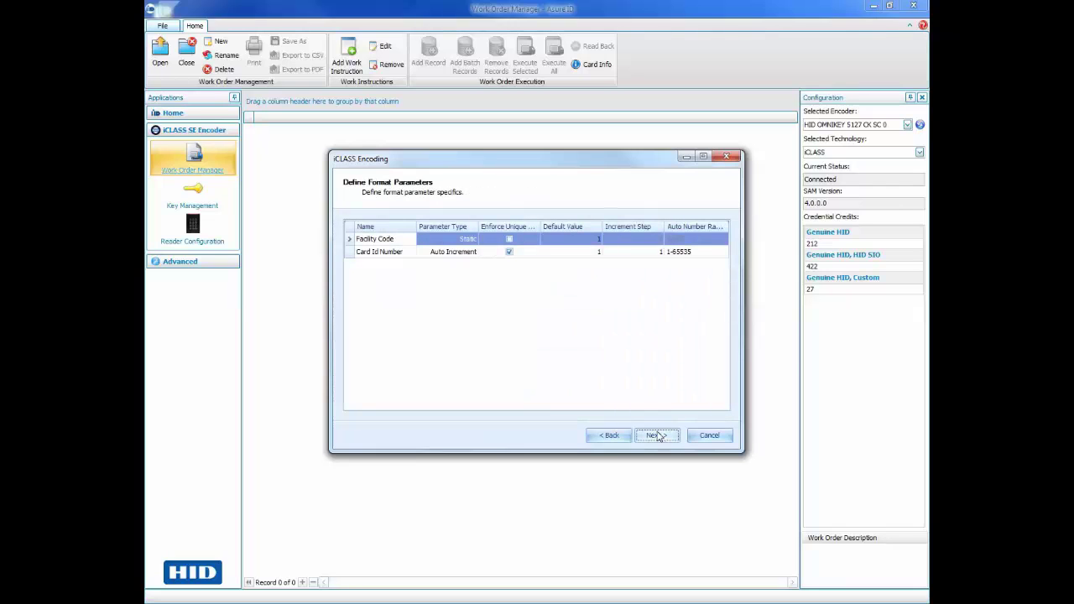
click(396, 240)
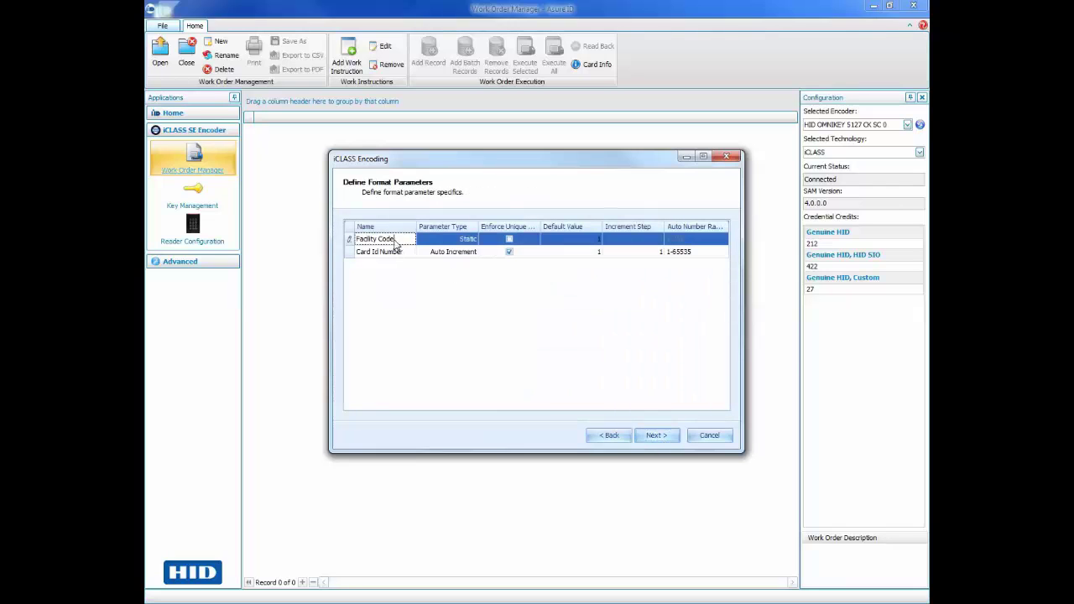
click(588, 240)
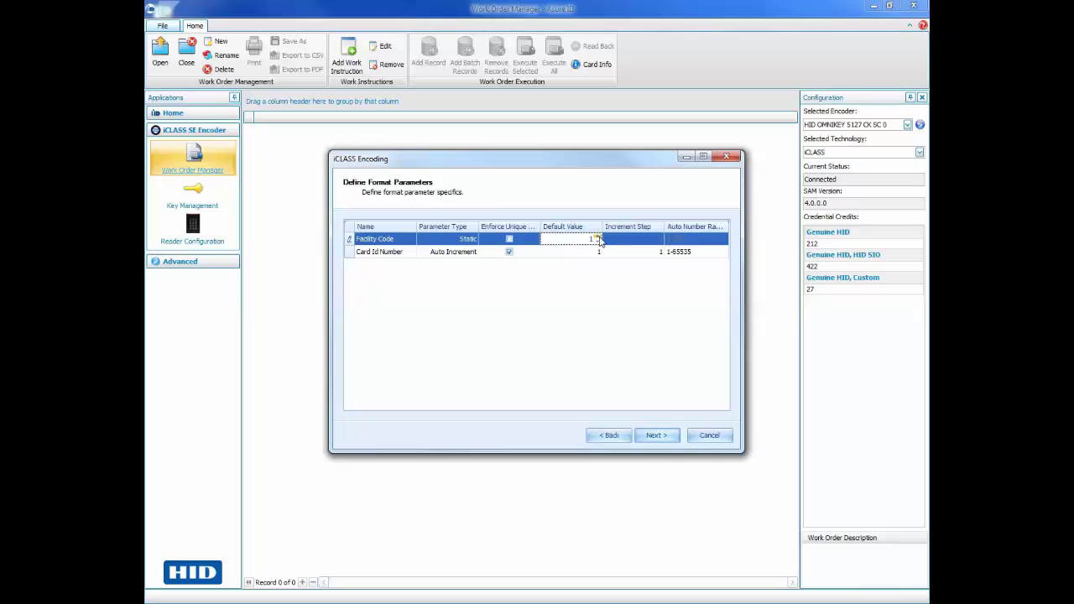
click(599, 239)
click(662, 437)
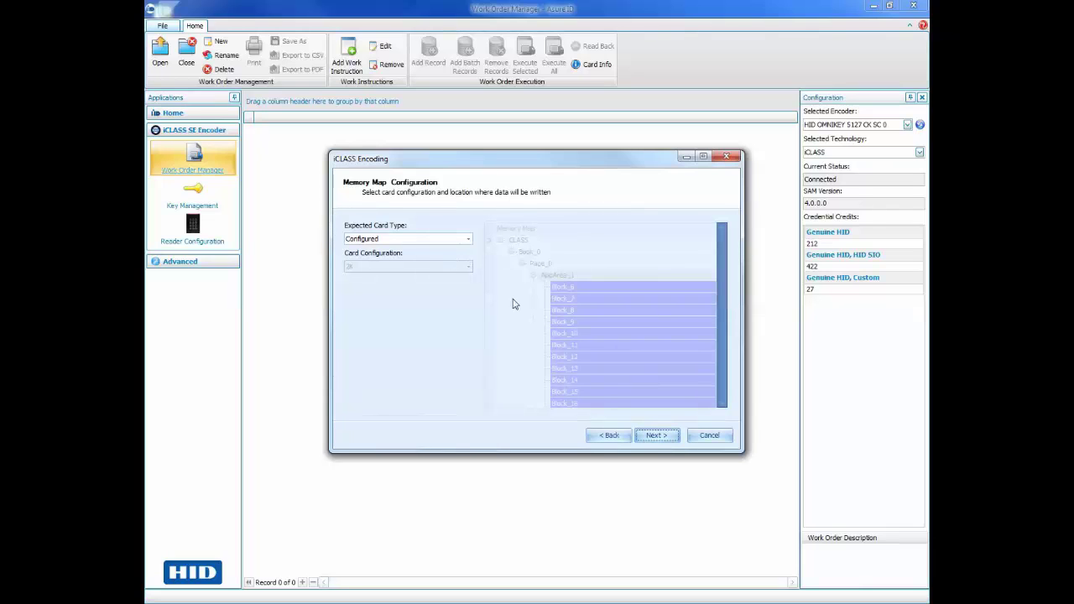
click(655, 437)
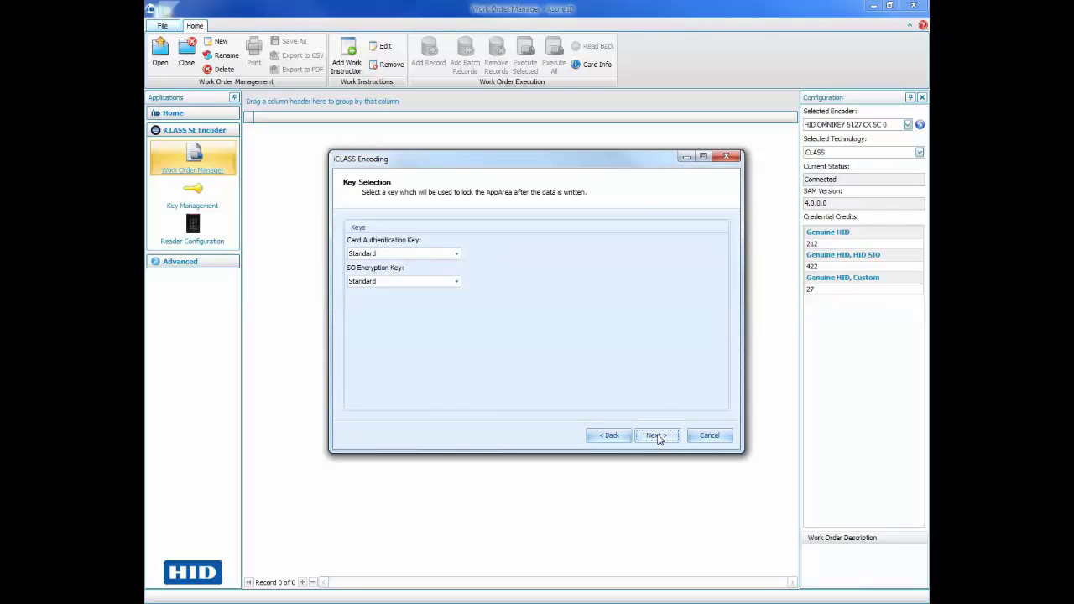
click(663, 437)
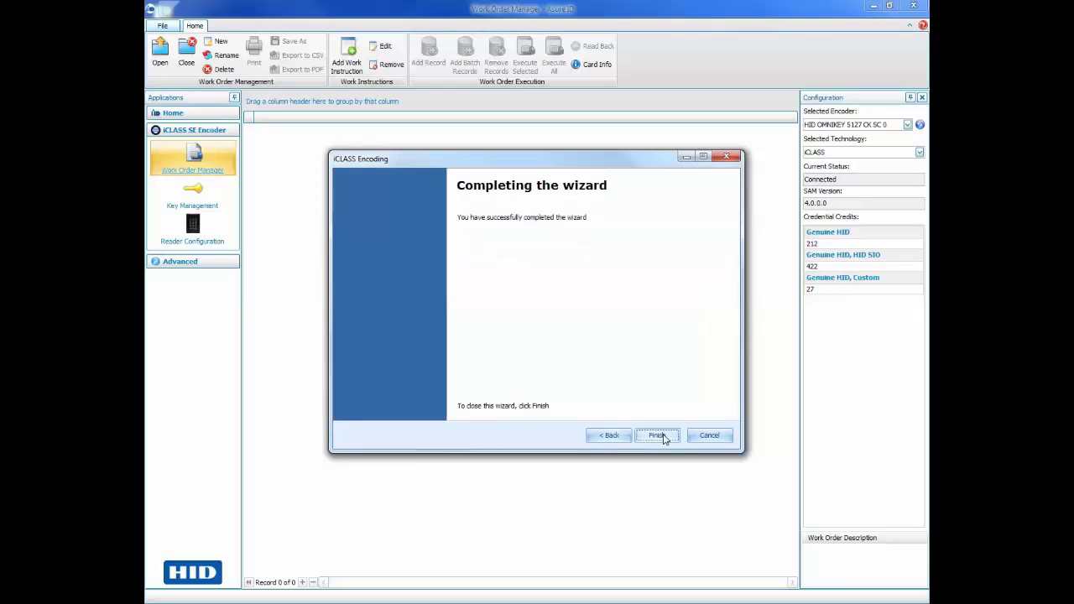
click(662, 438)
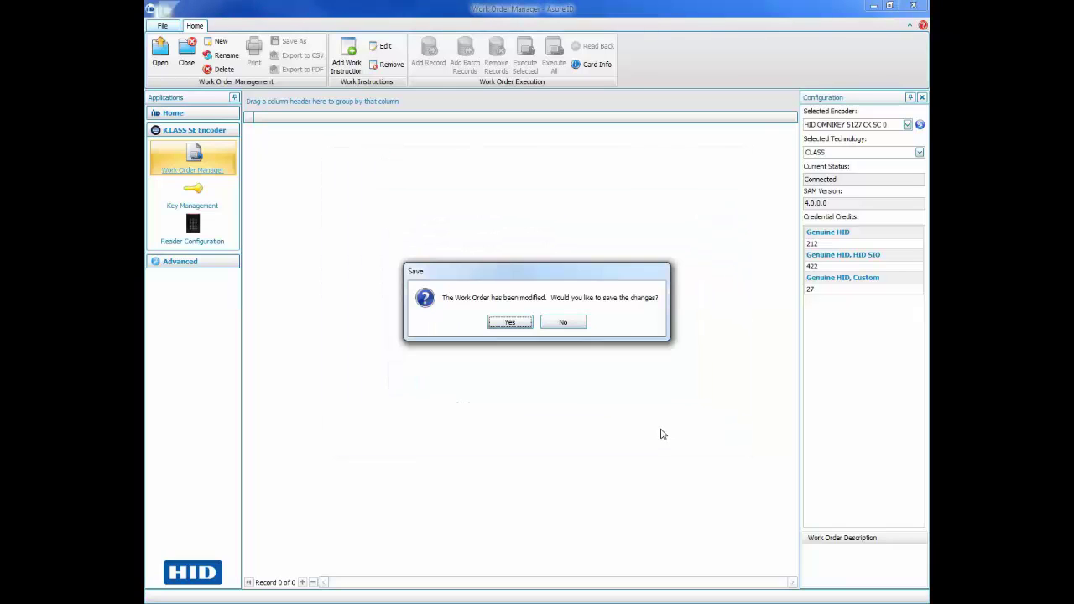
- Save the modified work order as the template 'iClass SE Encoding'
click(512, 326)
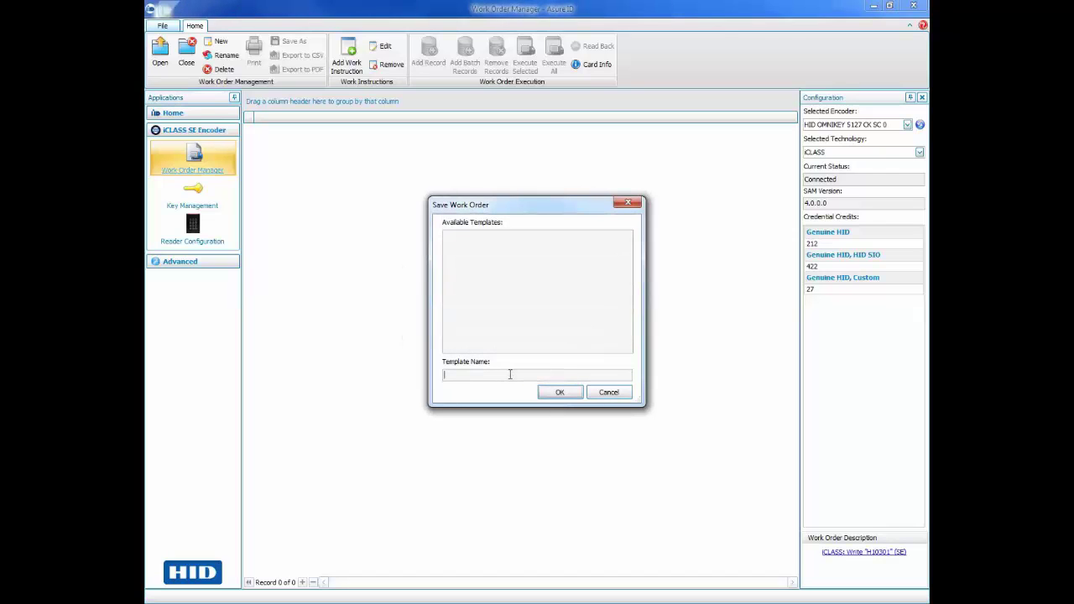
text(iClass SE Encoding)
click(560, 392)
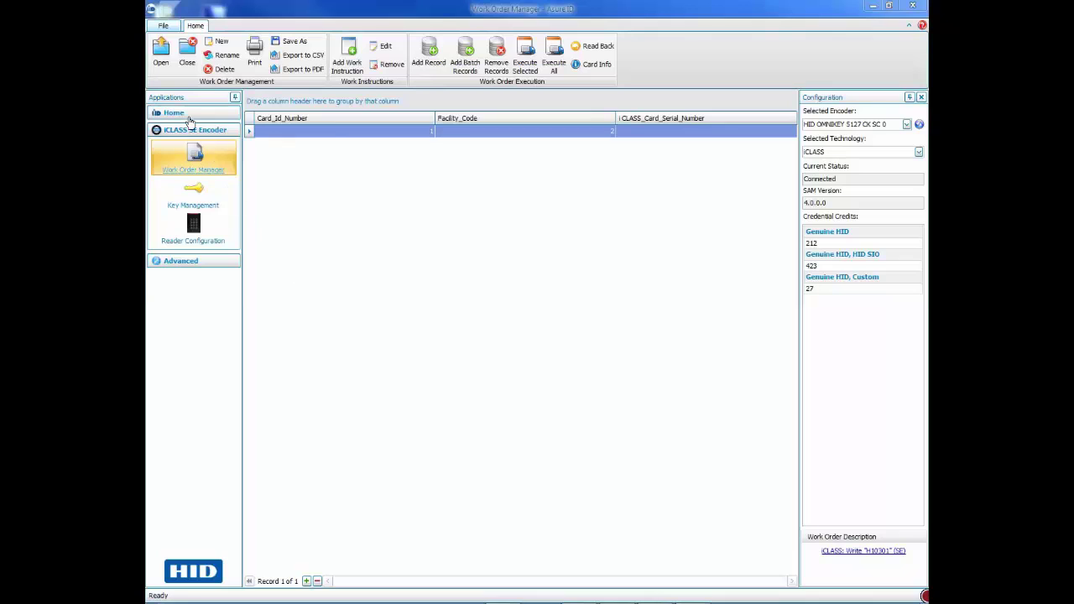
click(187, 117)
- Open Card Design and switch the card to portrait orientation
click(194, 137)
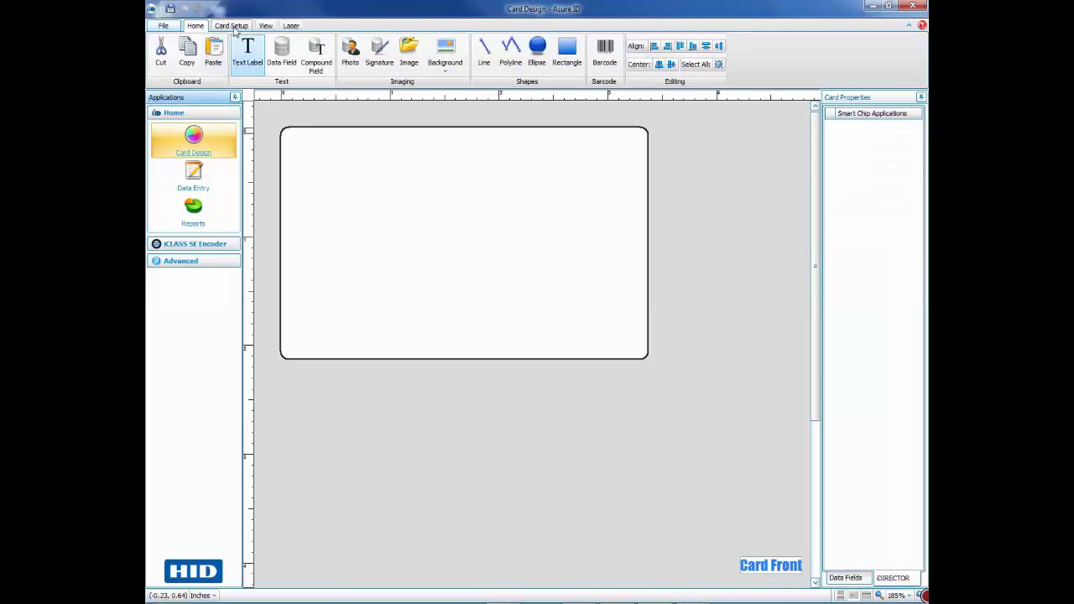
click(235, 27)
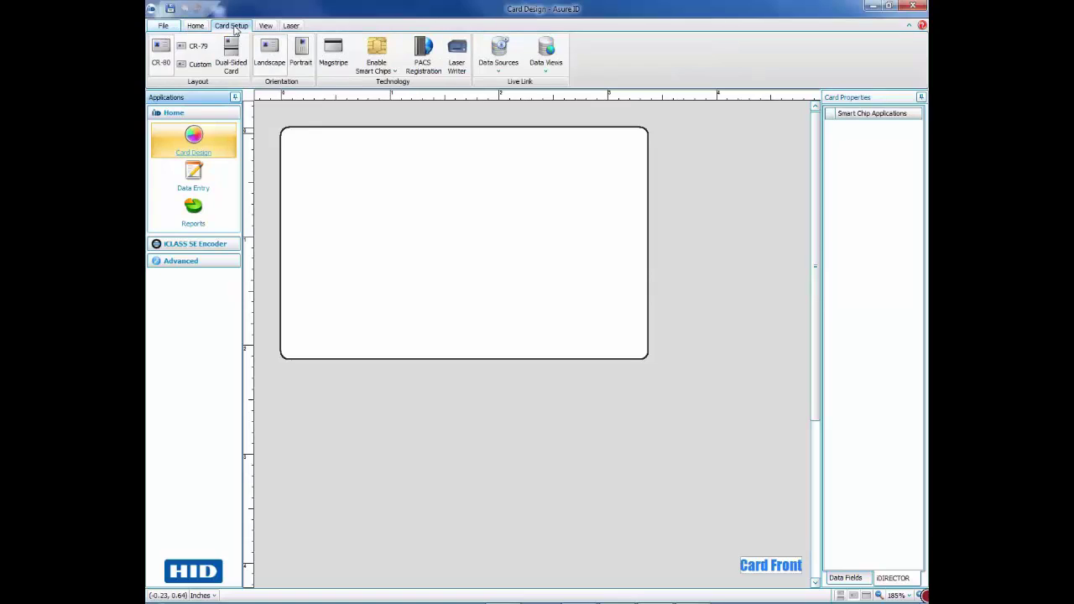
click(302, 52)
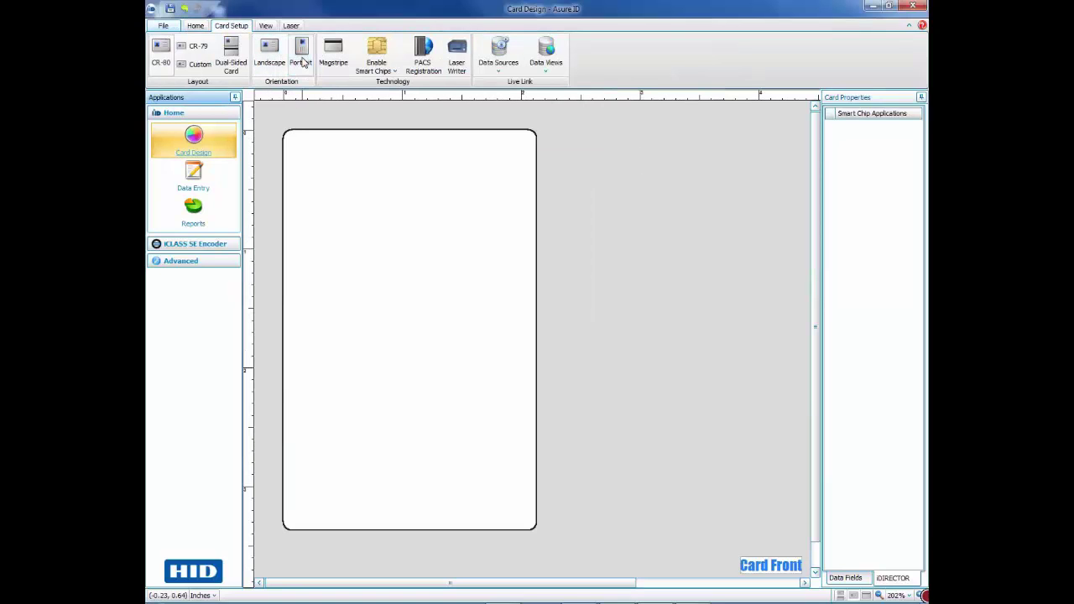
click(195, 26)
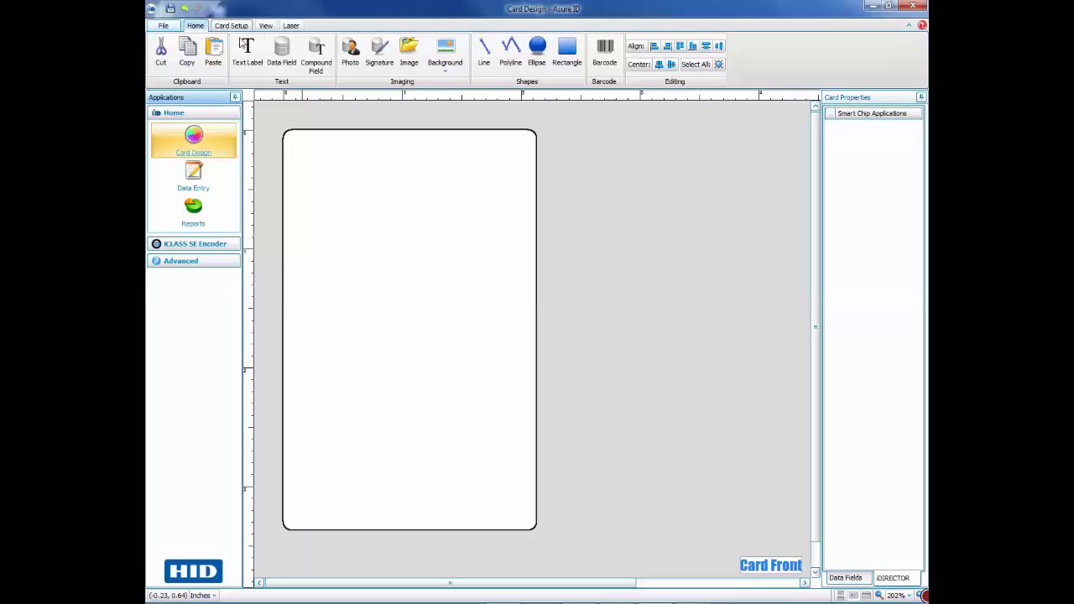
- Apply ESA layout.jpg as the front-of-card background
click(445, 68)
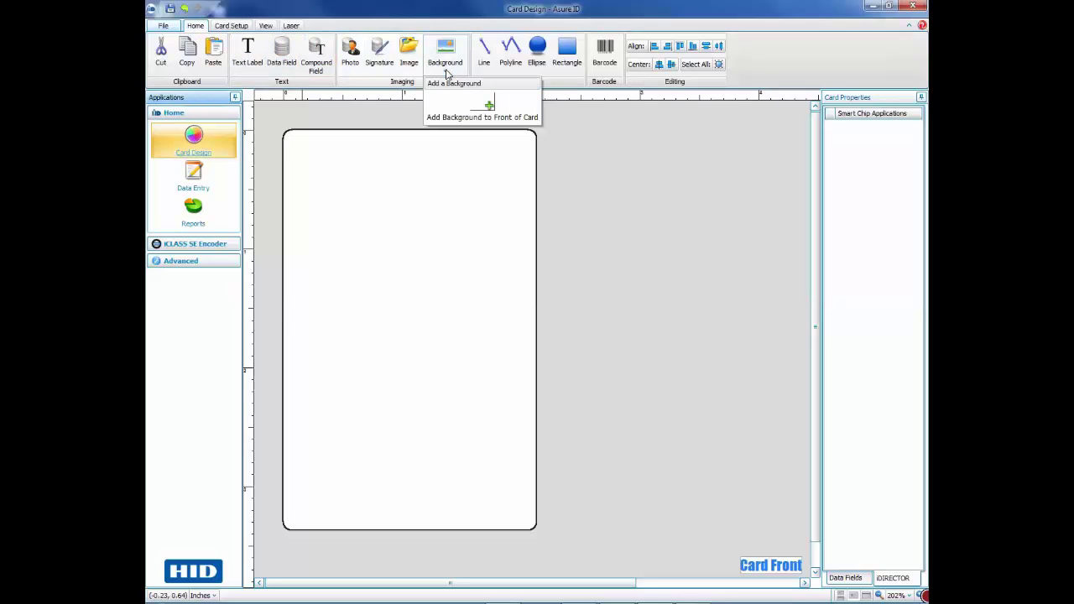
click(456, 107)
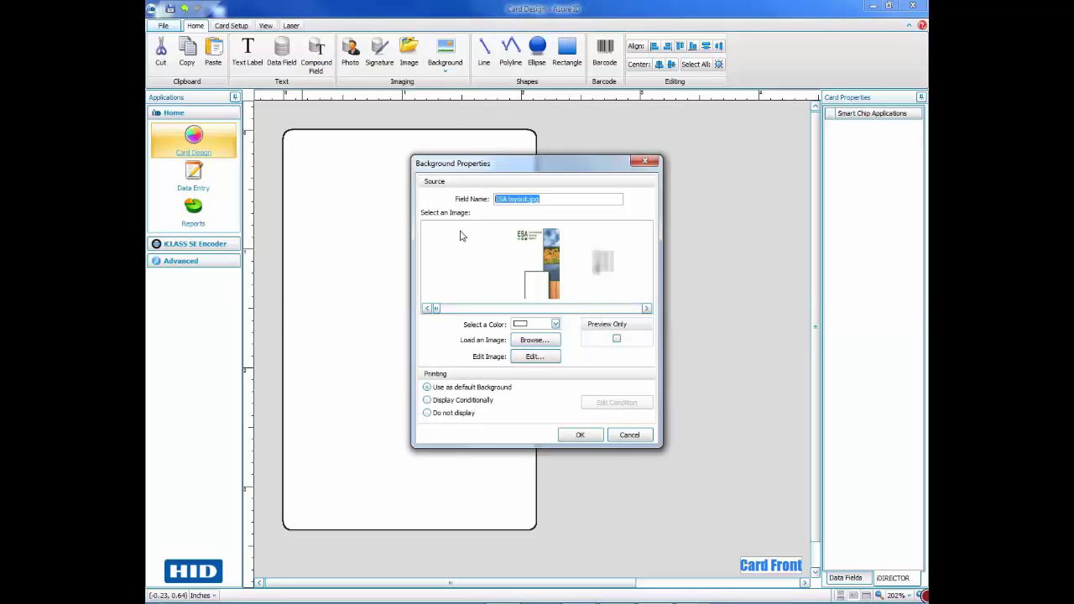
click(531, 272)
click(562, 432)
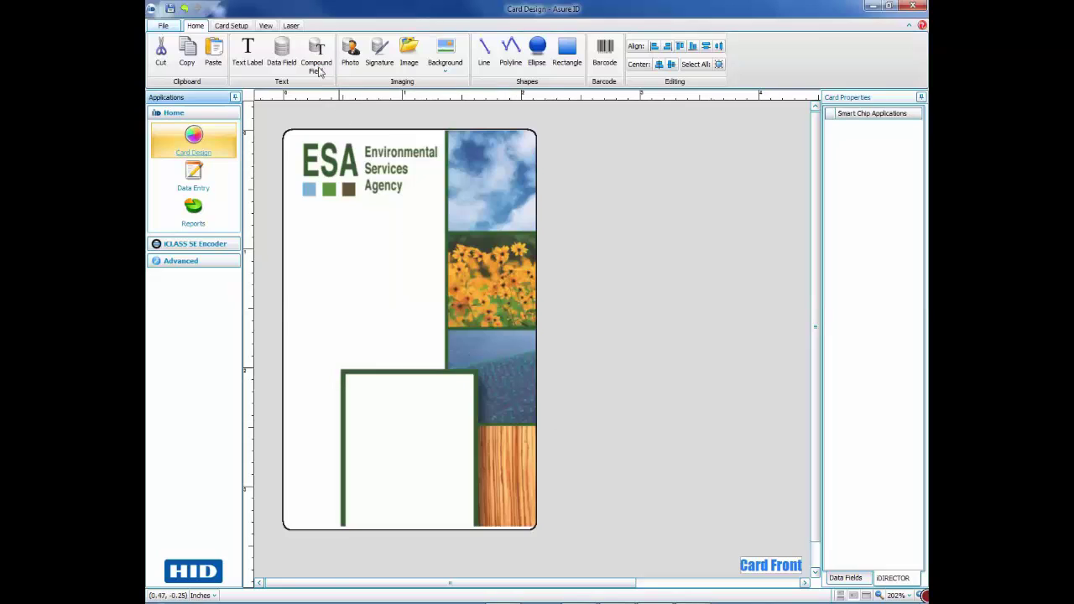
- Add a <<Name>> data field below the ESA logo with font height 12
click(281, 52)
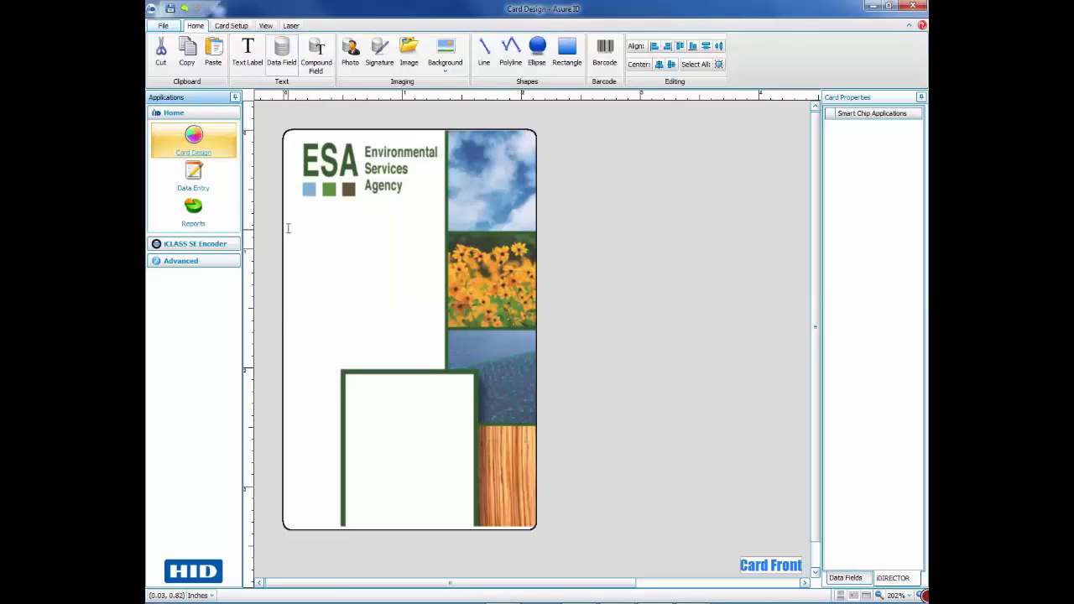
drag(284, 225, 443, 267)
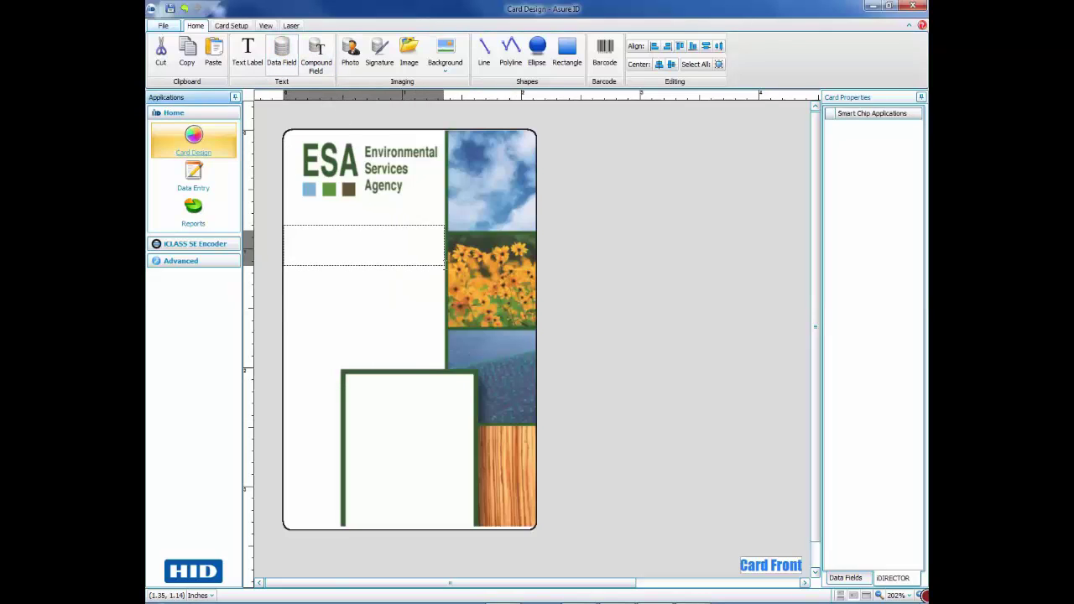
drag(445, 265, 443, 265)
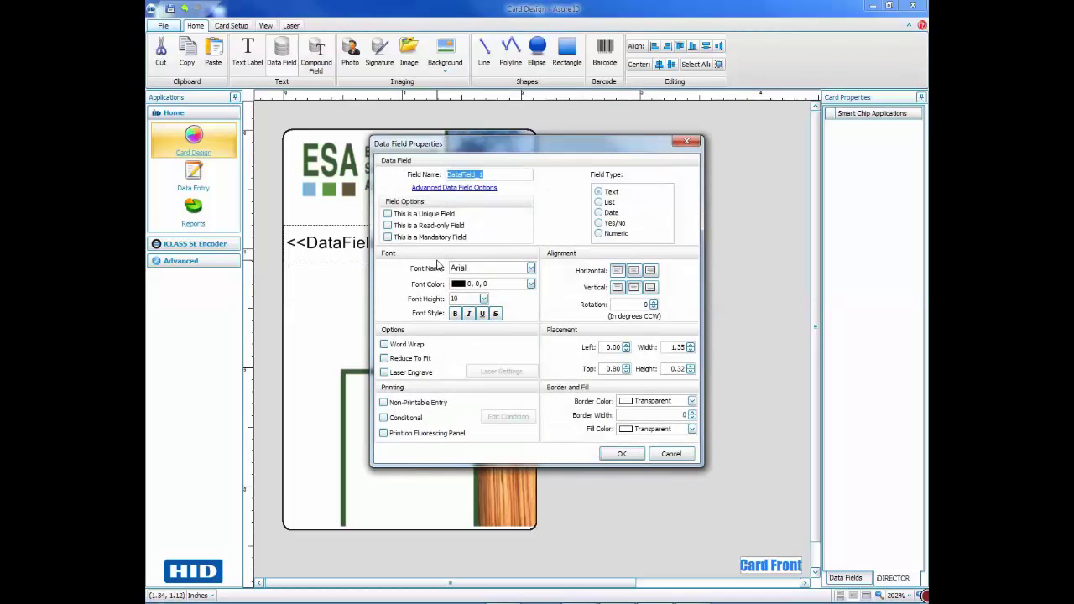
text(Name)
click(484, 300)
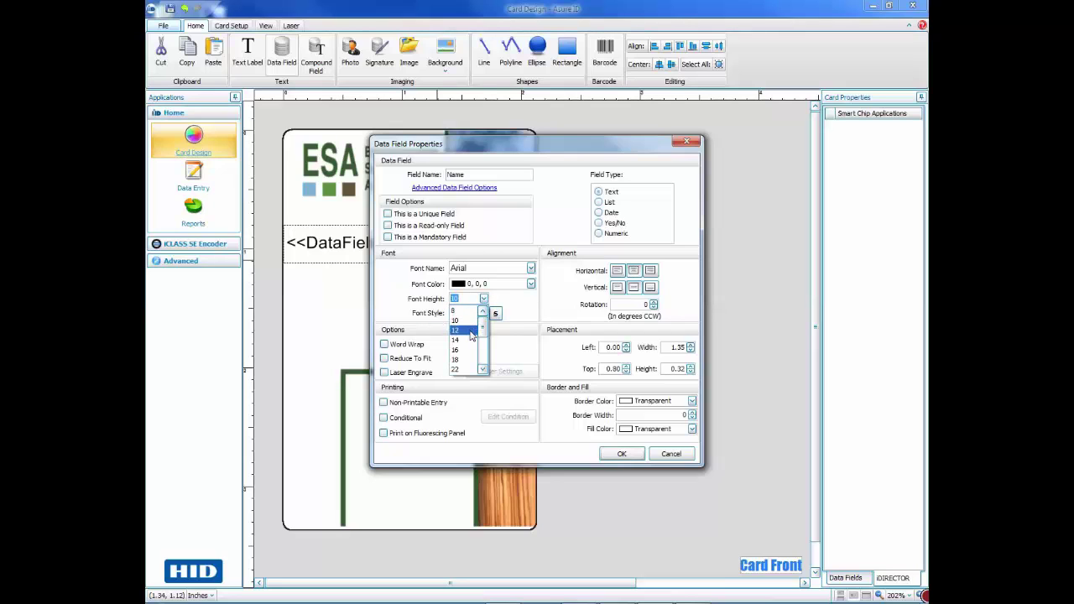
click(471, 335)
click(625, 455)
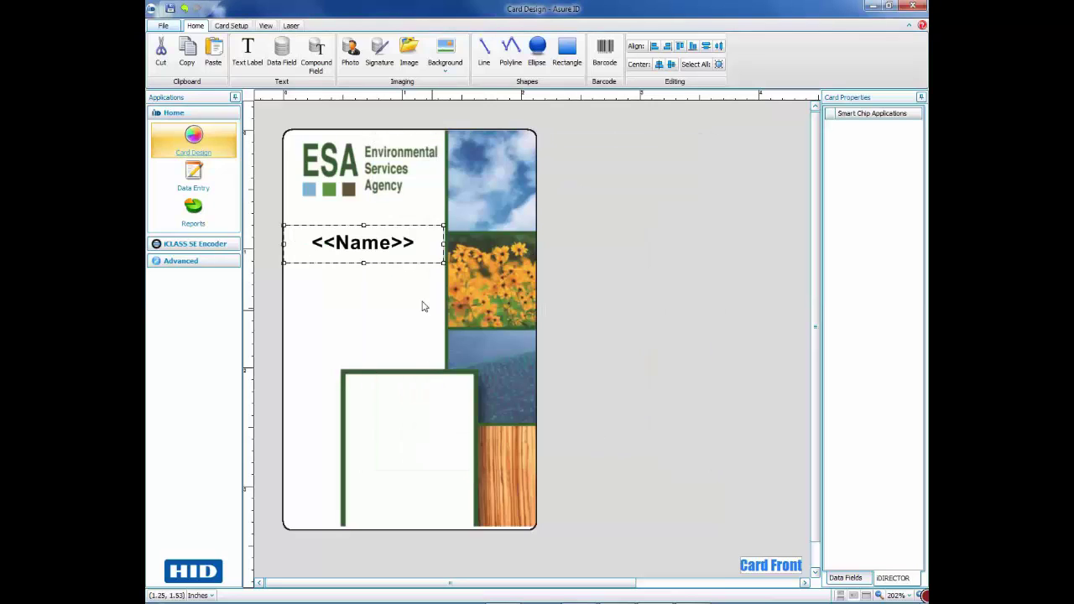
click(389, 283)
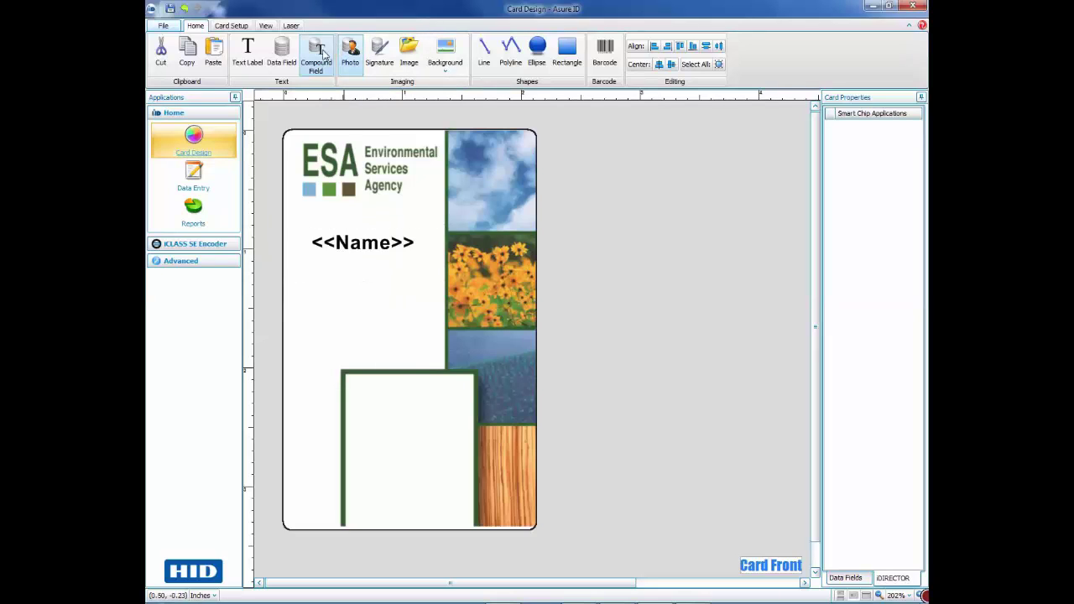
- Add a <<Department>> data field beneath <<Name>> and move <<Name>> down toward it
click(281, 52)
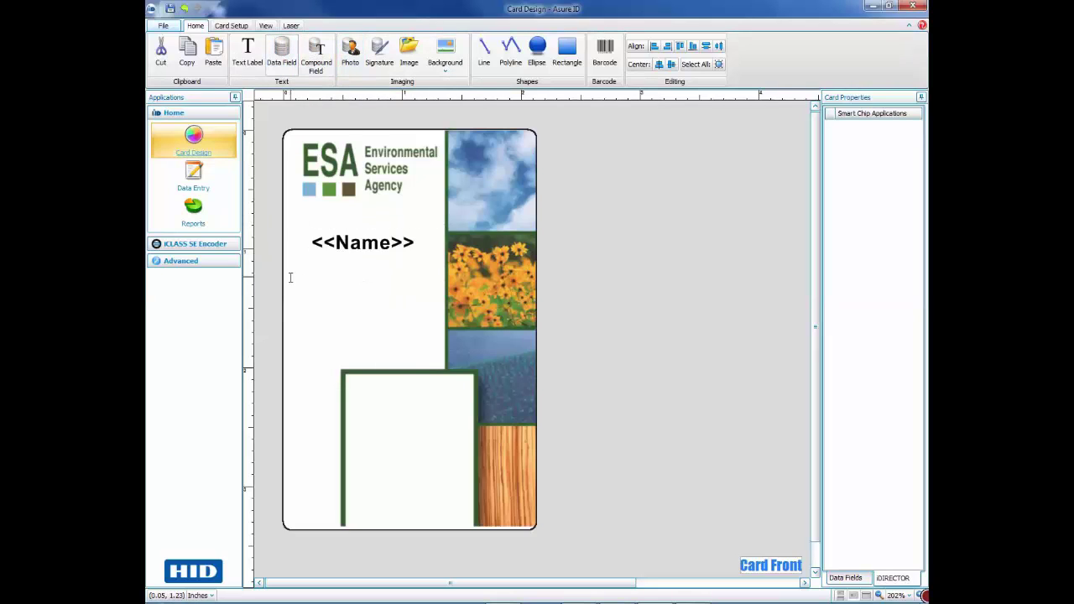
drag(285, 273, 445, 296)
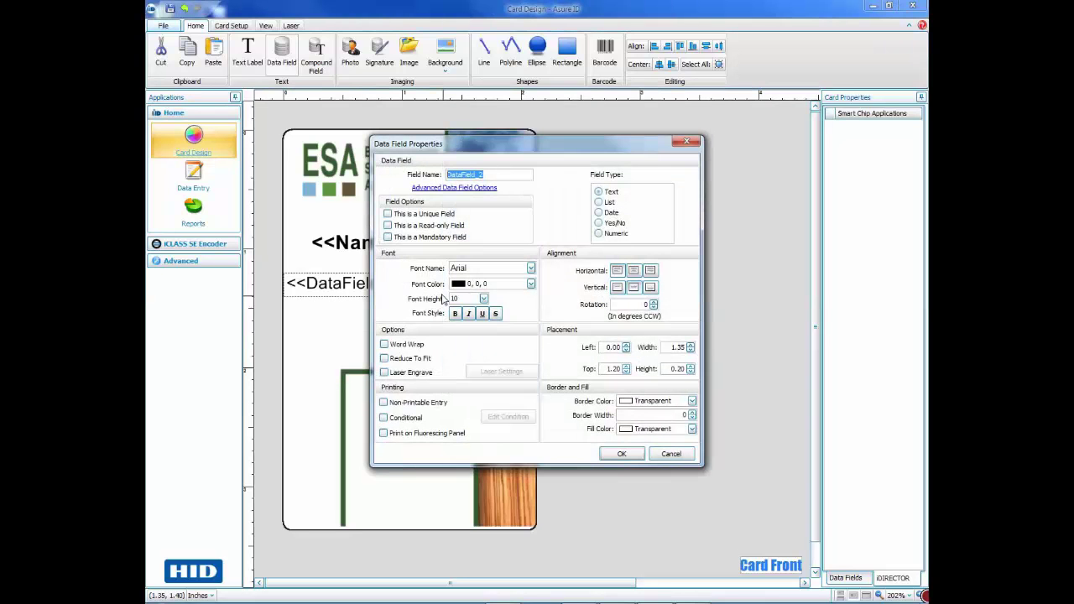
text(Department)
click(622, 454)
click(400, 247)
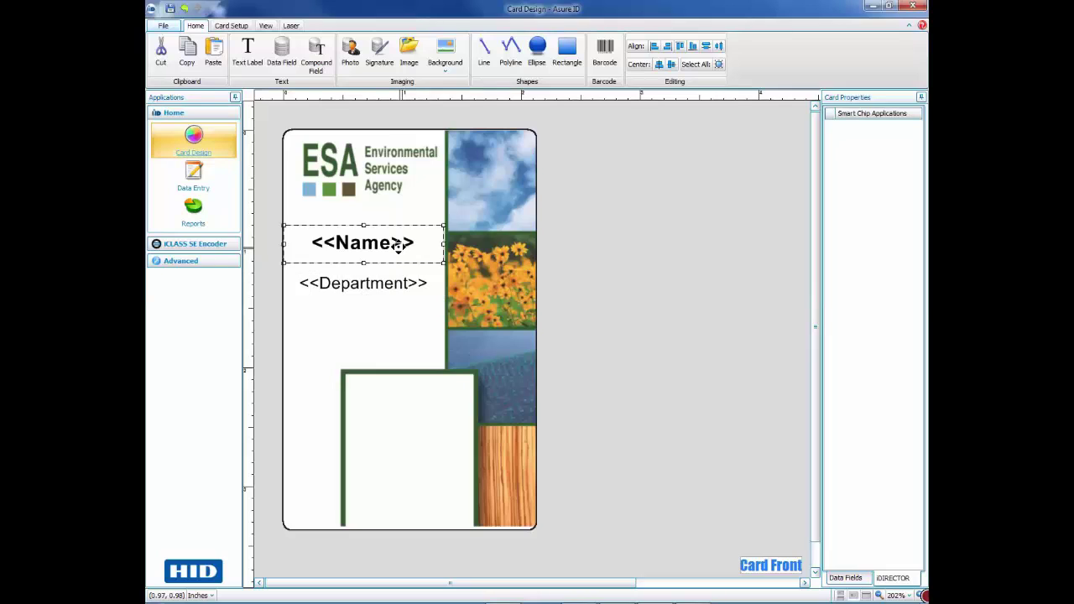
drag(399, 247, 400, 259)
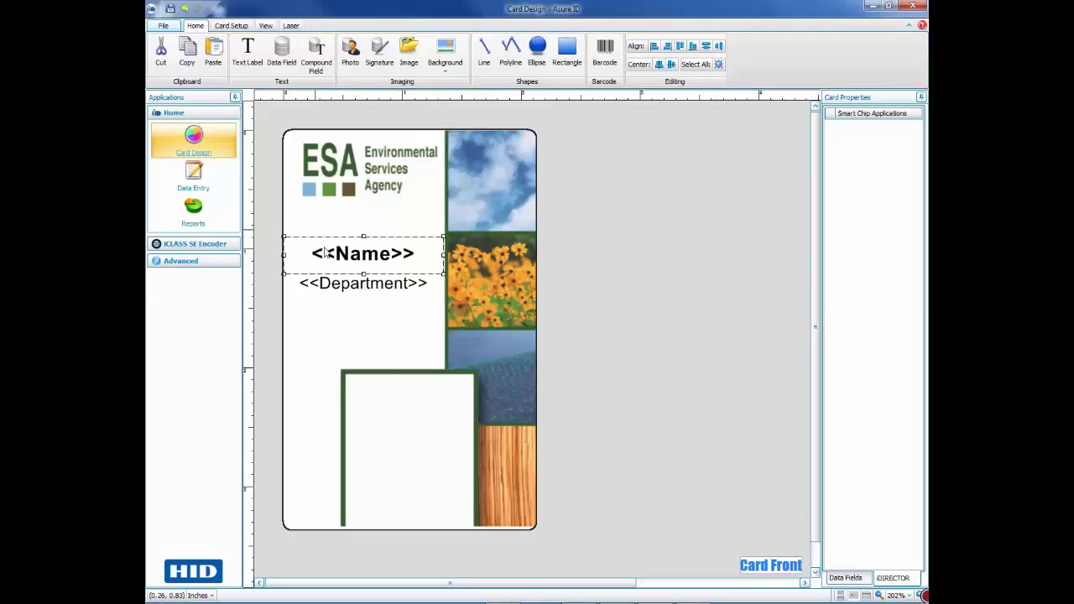
click(381, 314)
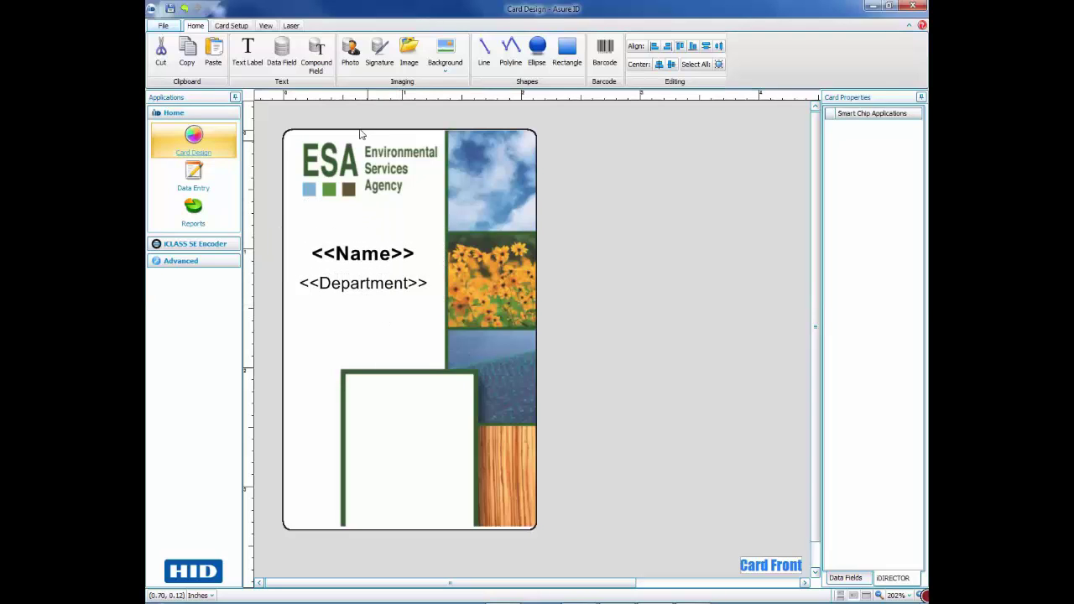
- Draw a Photo_3 photo field filling the green frame in the card's lower part
click(350, 52)
drag(349, 379, 469, 513)
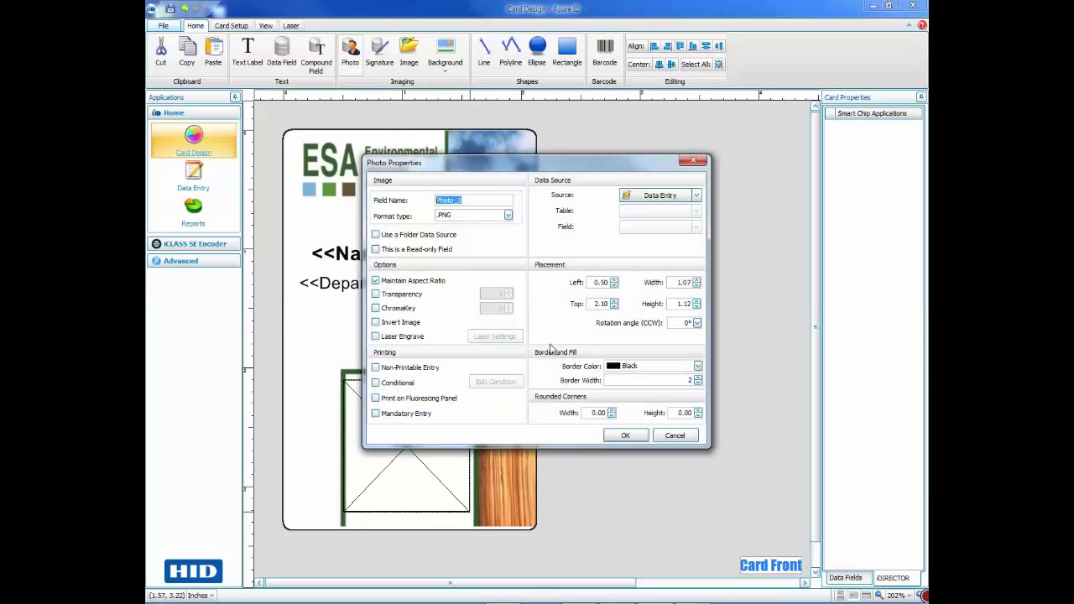
click(626, 437)
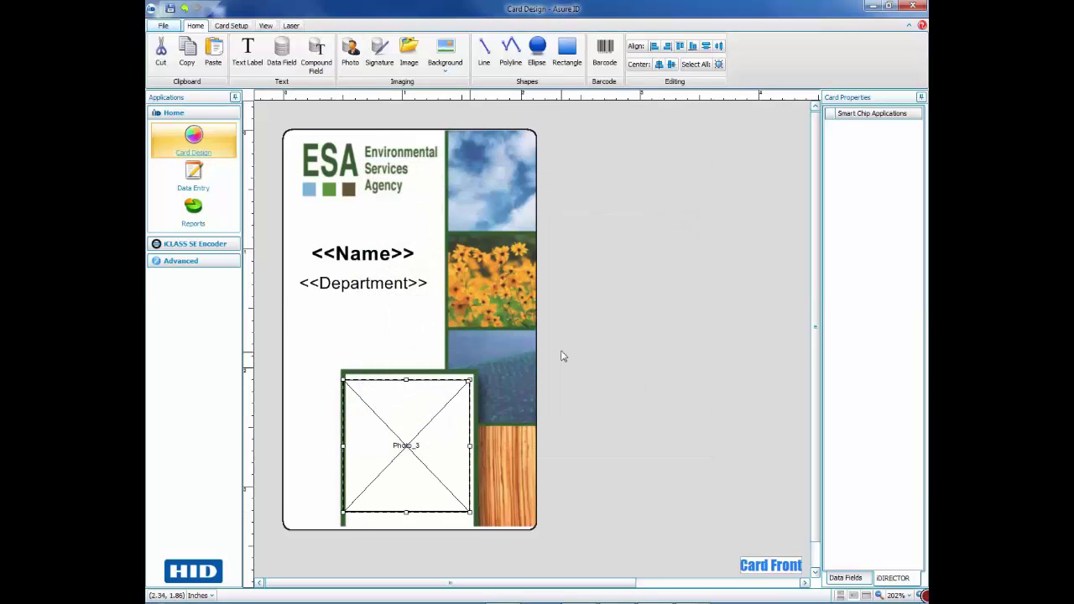
click(562, 357)
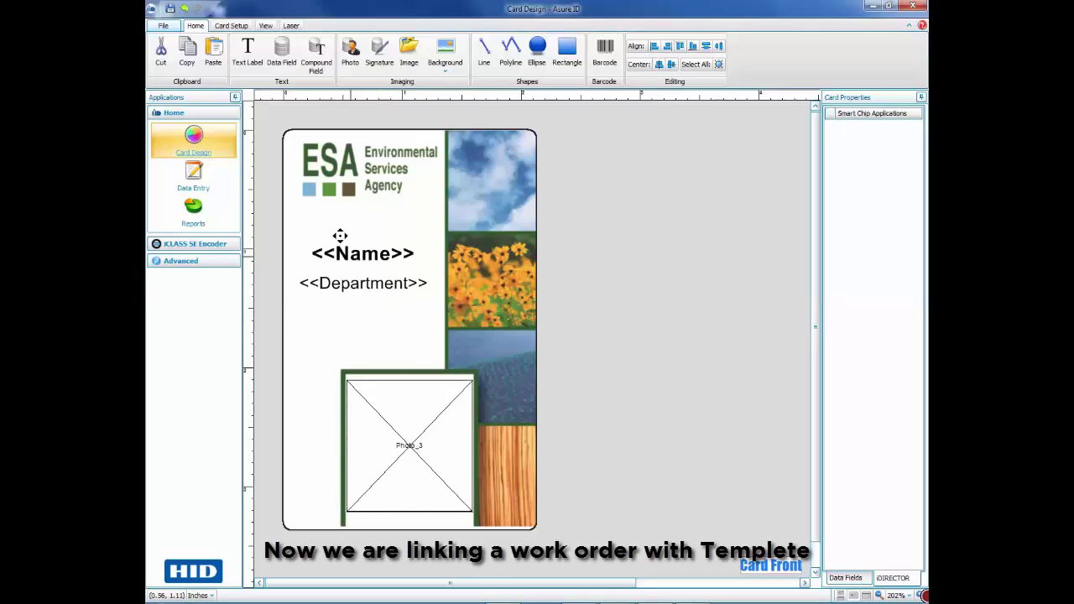
- Enable iCLASS SE encoding using the iClass SE Encoding Order, auto-creating its data fields
click(237, 27)
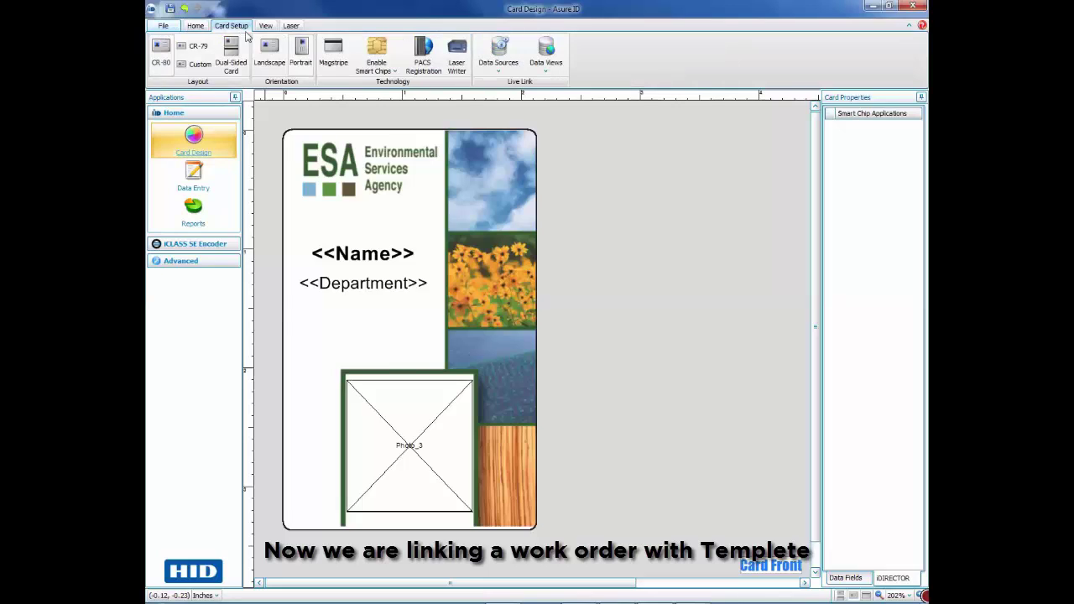
click(391, 69)
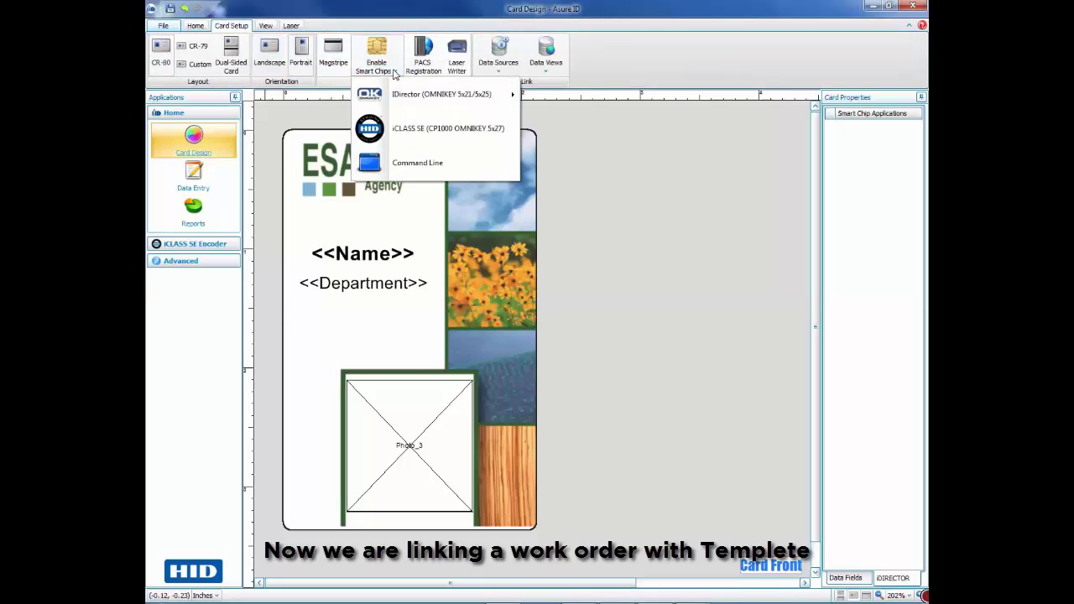
click(436, 131)
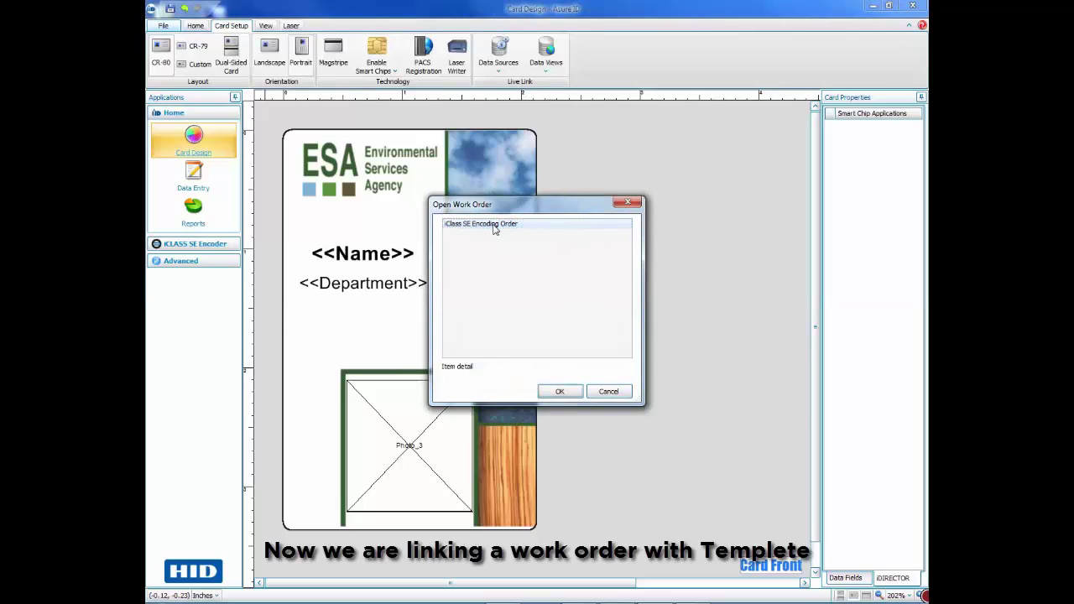
double_click(493, 225)
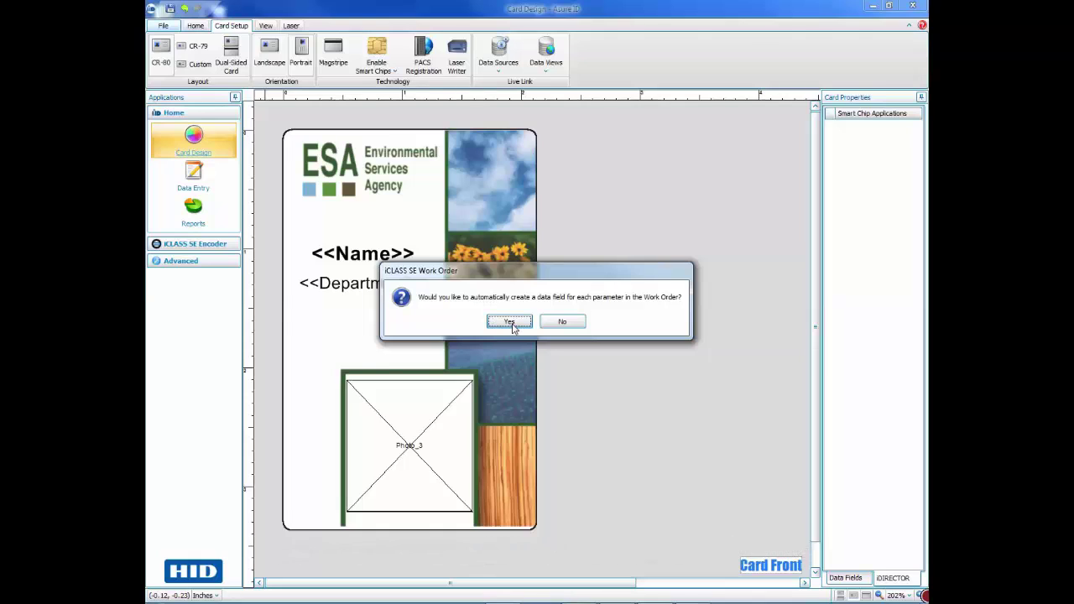
click(510, 323)
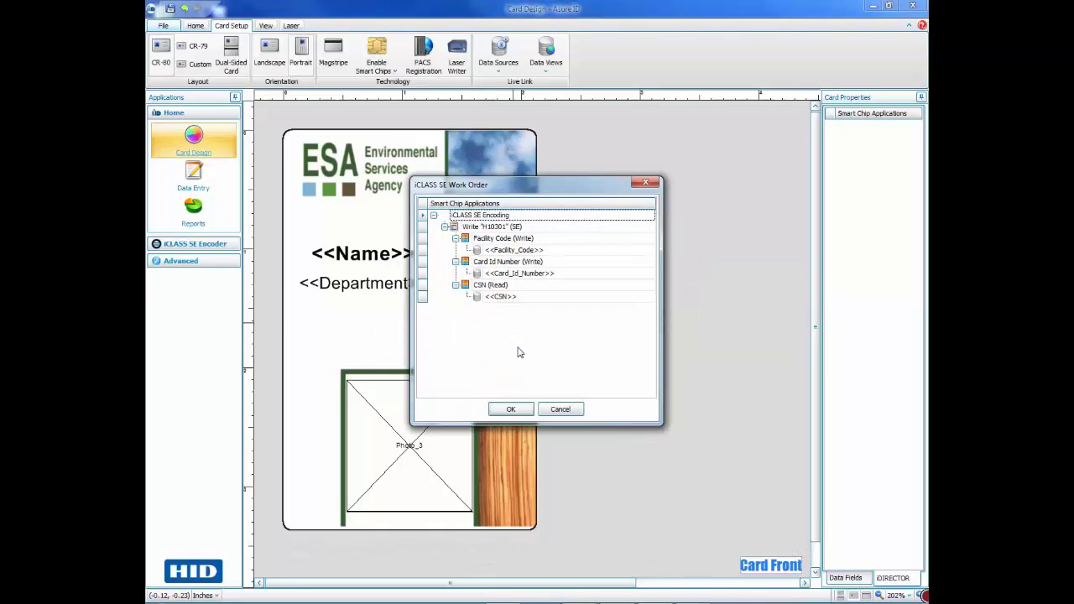
click(512, 409)
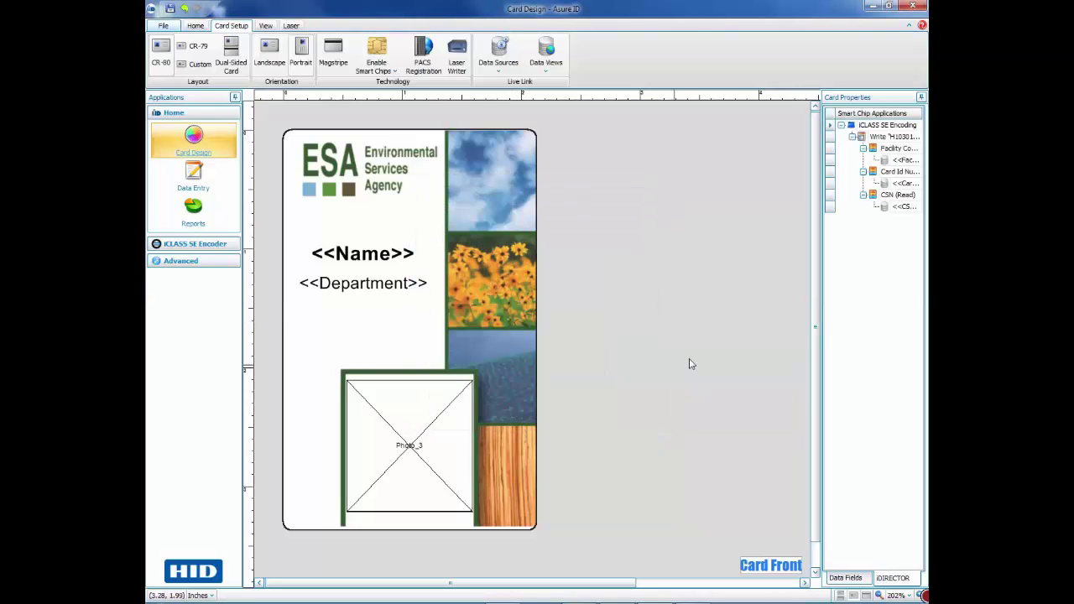
drag(822, 315, 742, 316)
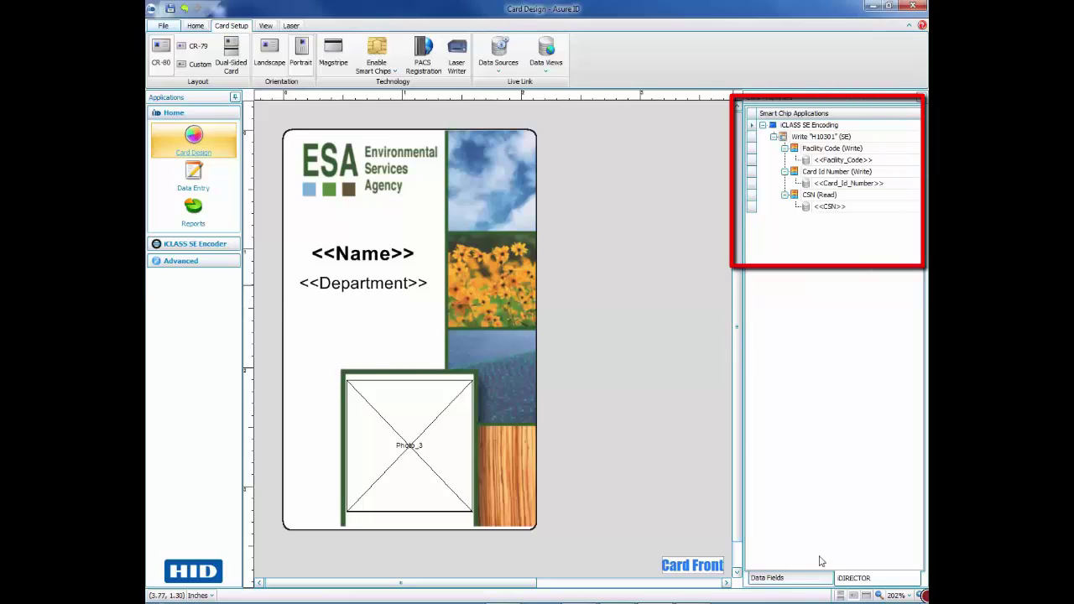
click(781, 579)
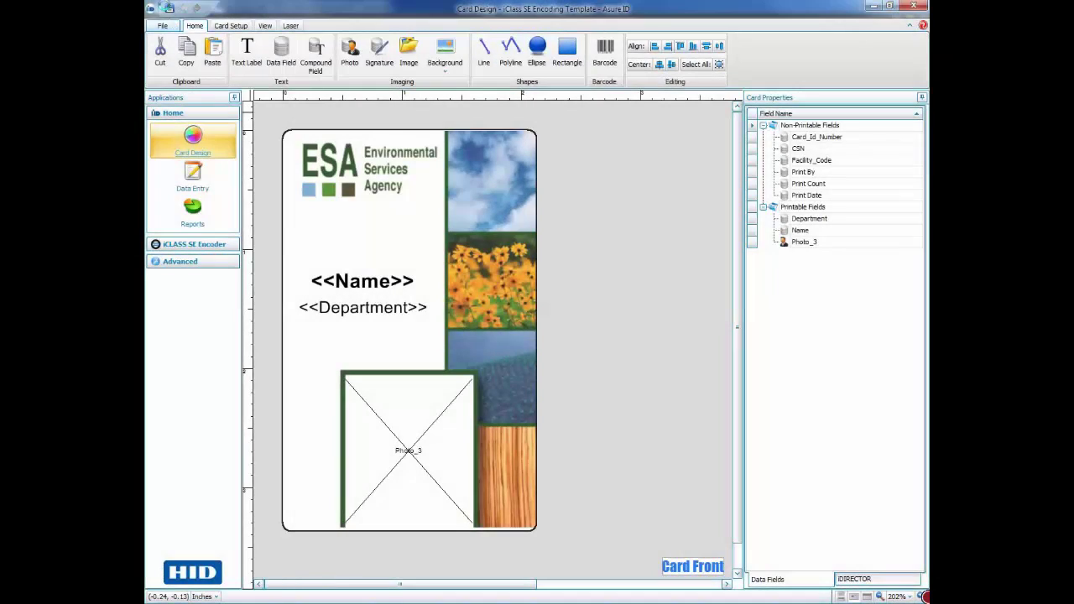
- Add a new record with the employee's name and Department 'Tech. support'
click(194, 172)
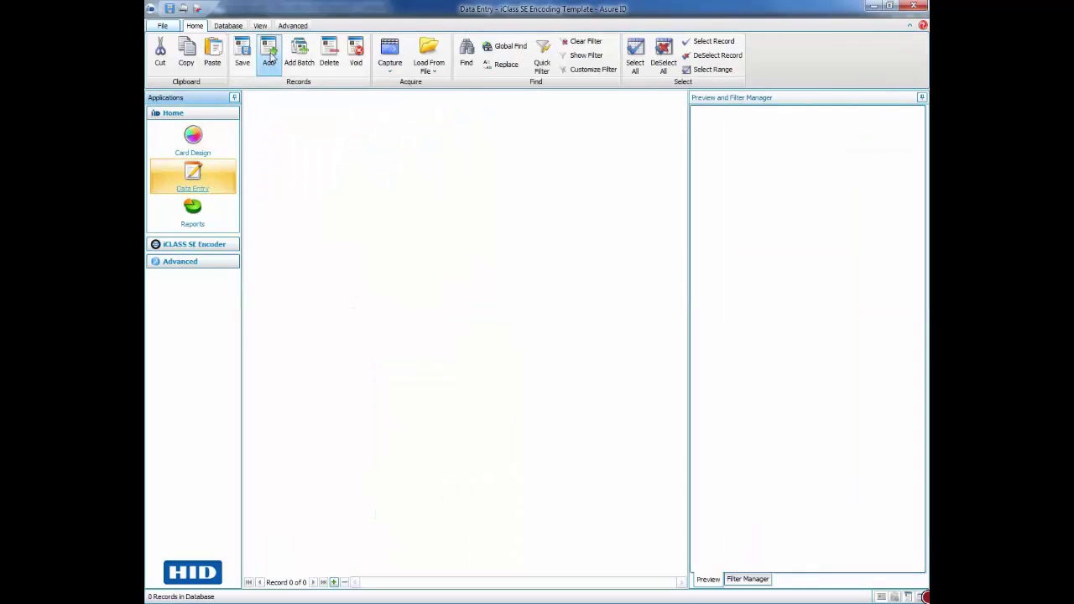
click(268, 56)
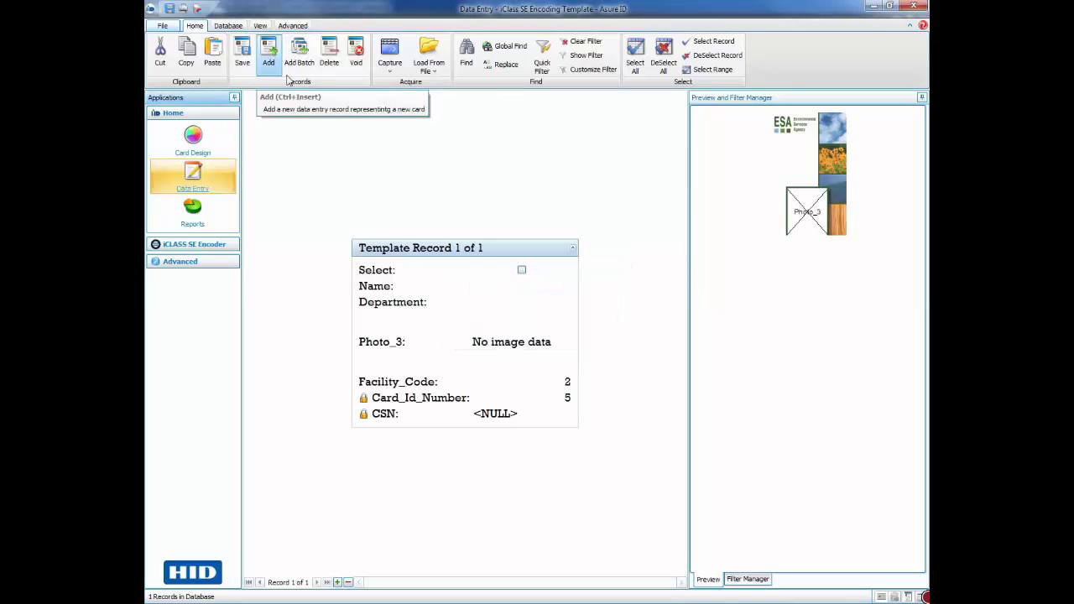
click(483, 286)
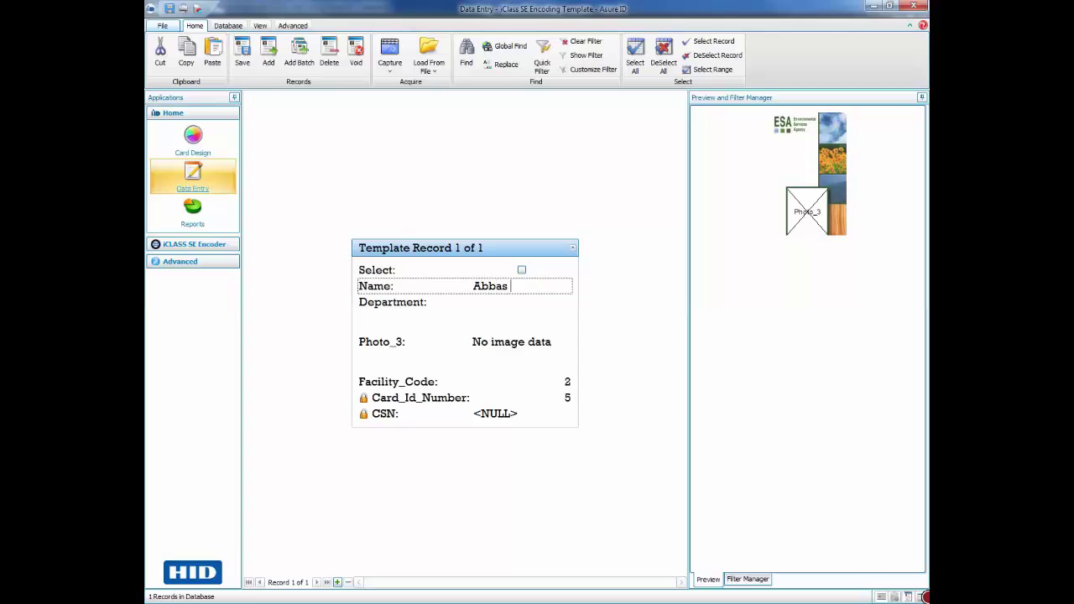
click(495, 301)
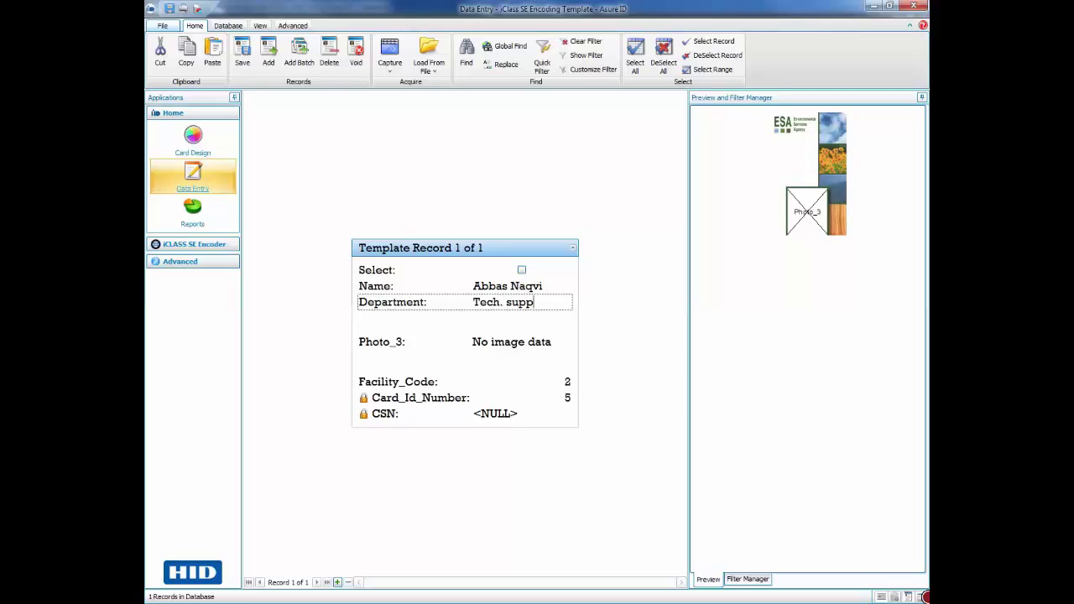
click(508, 339)
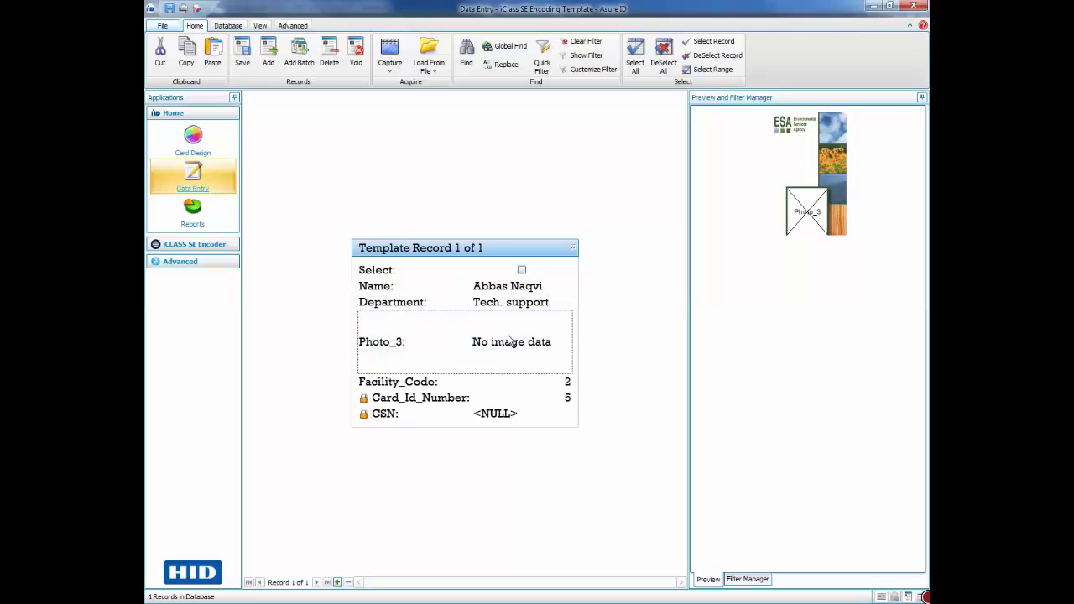
- Load the employee's photo file into Photo_3, cropped to head and shoulders
right_click(509, 339)
click(537, 356)
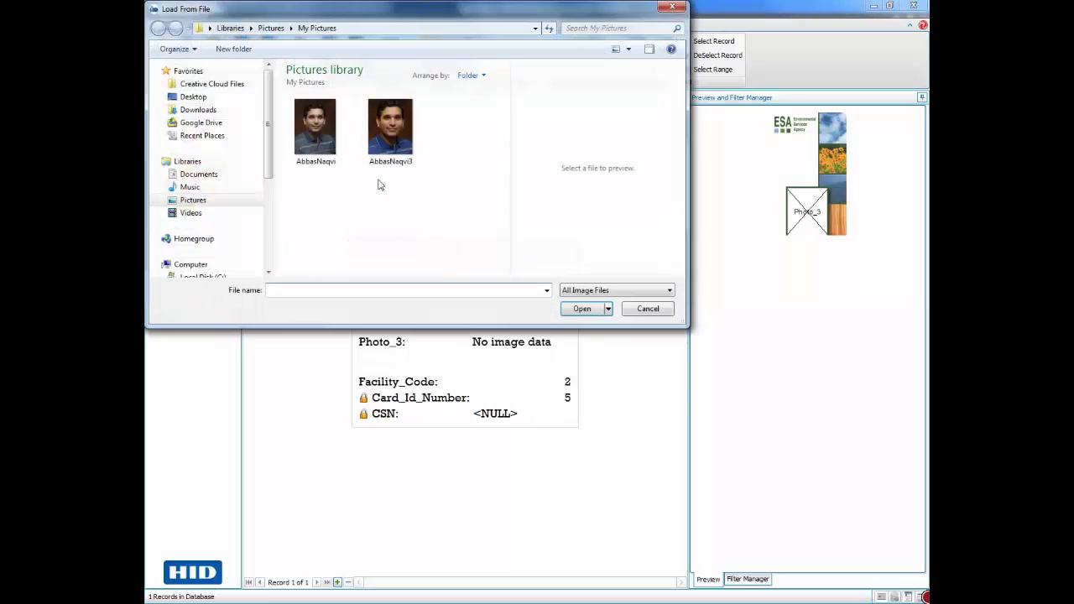
click(315, 127)
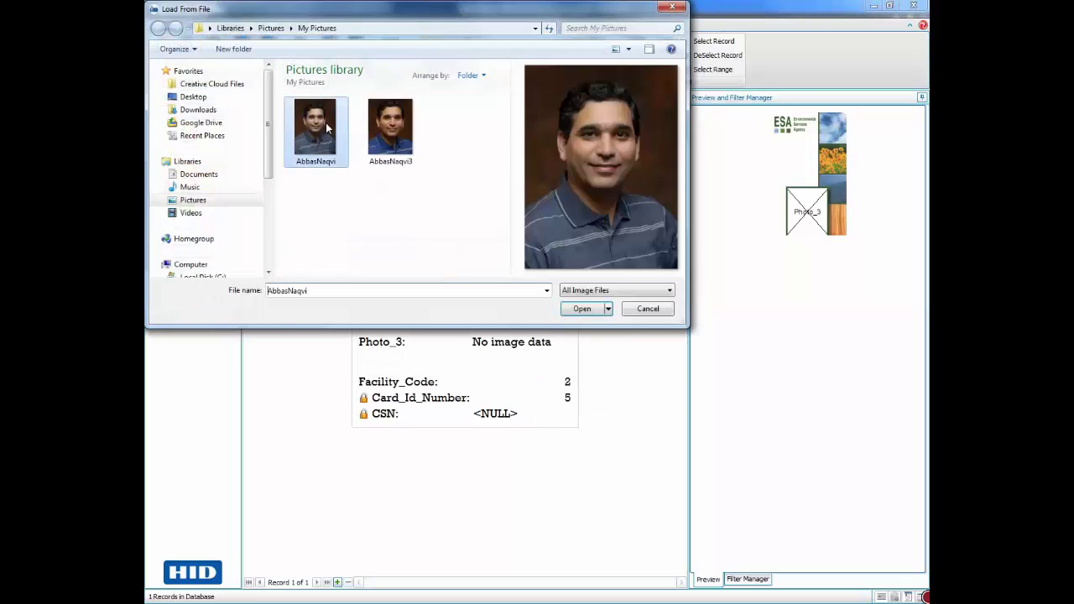
click(581, 309)
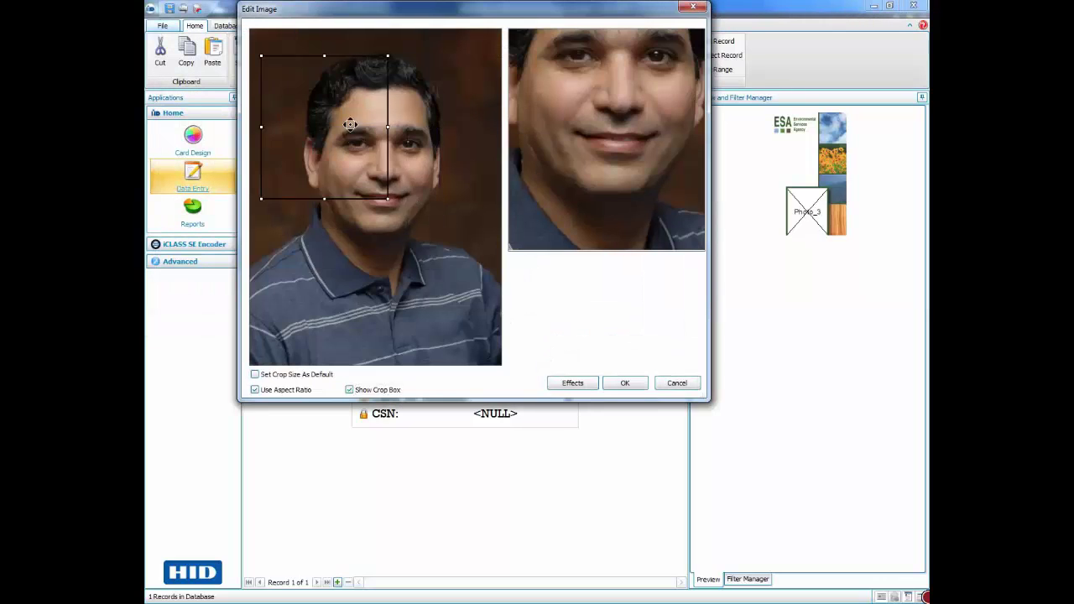
drag(350, 124, 358, 119)
drag(399, 195, 471, 251)
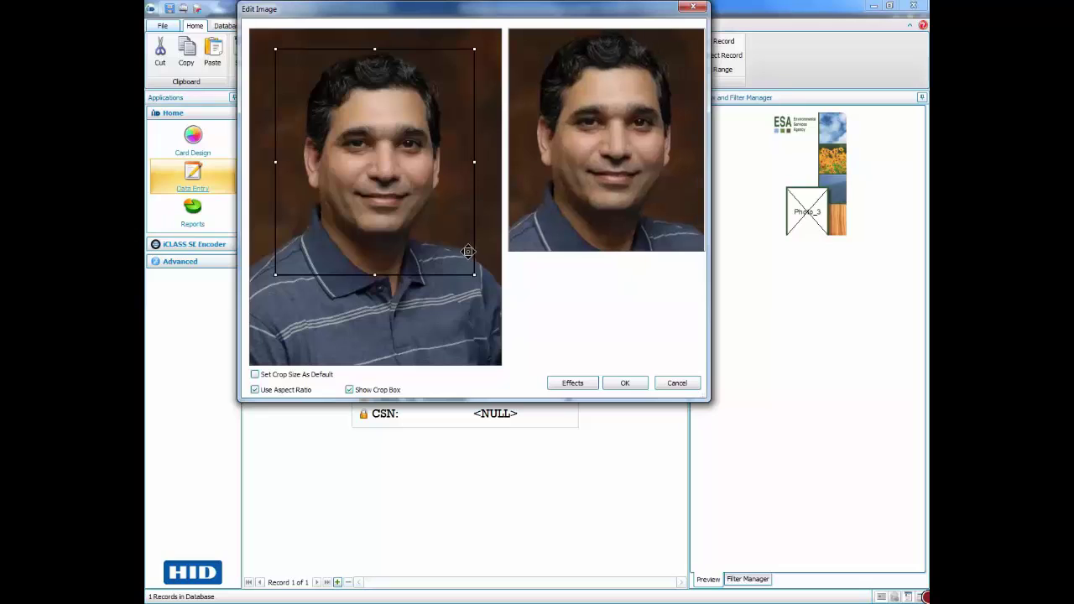
click(623, 384)
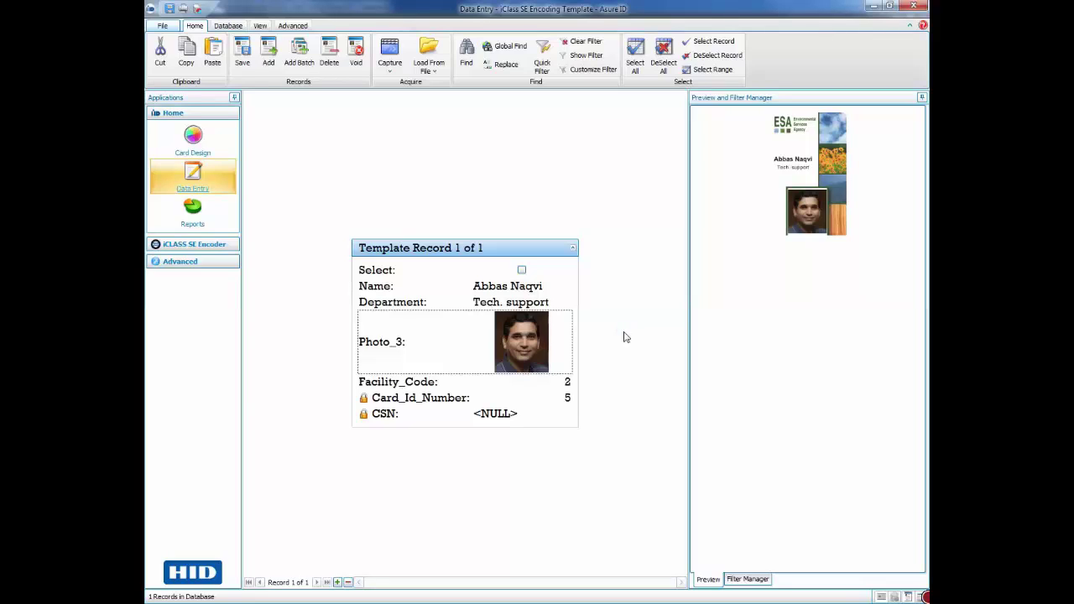
- Print the current record's card, selecting the DTC4250e Card Printer
click(162, 25)
mouse_move(198, 102)
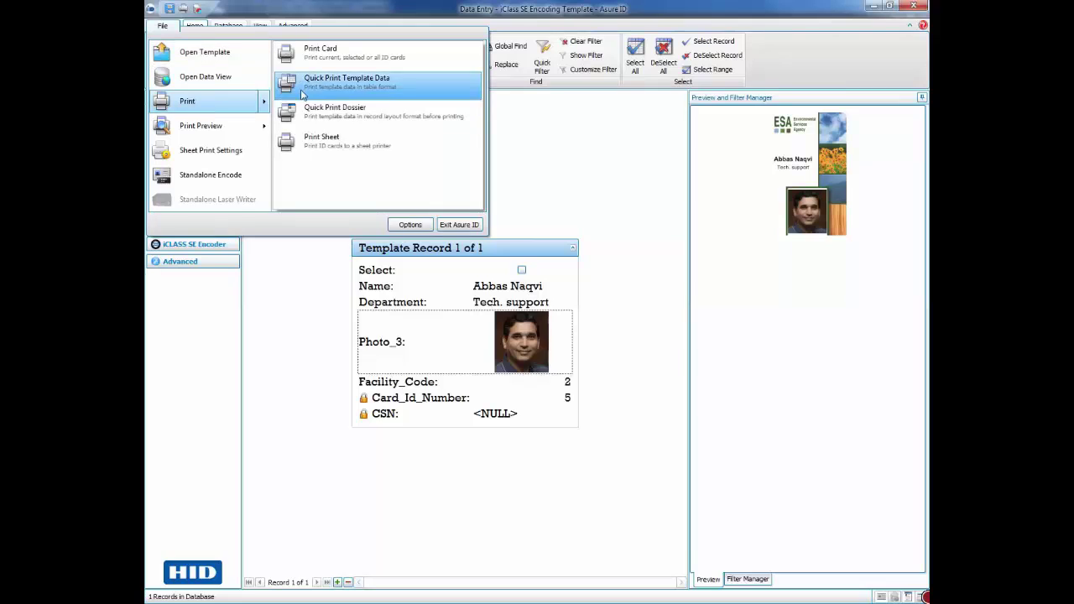
click(319, 52)
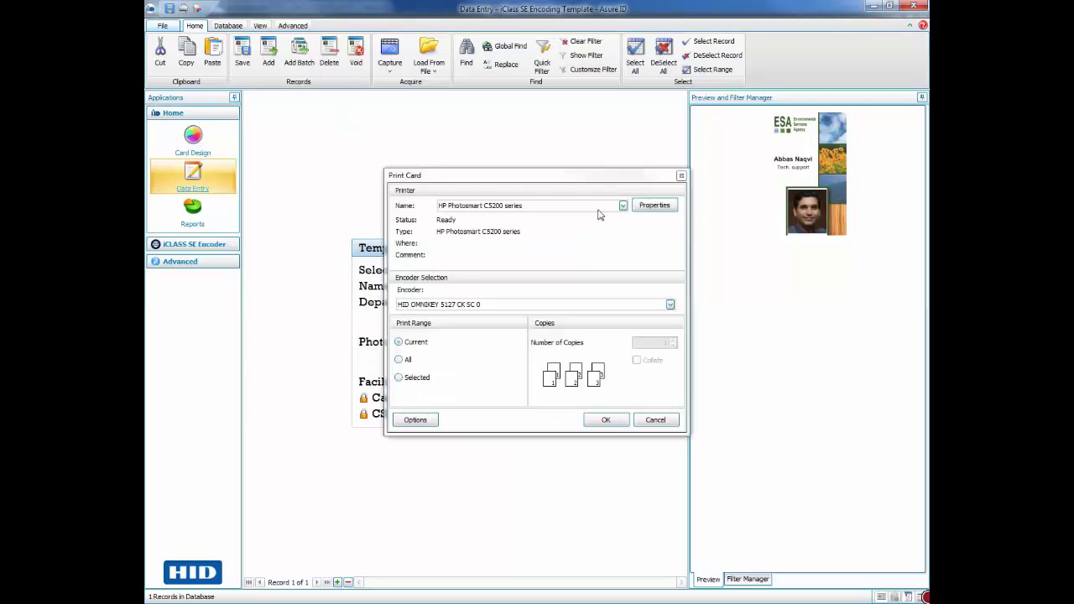
click(623, 206)
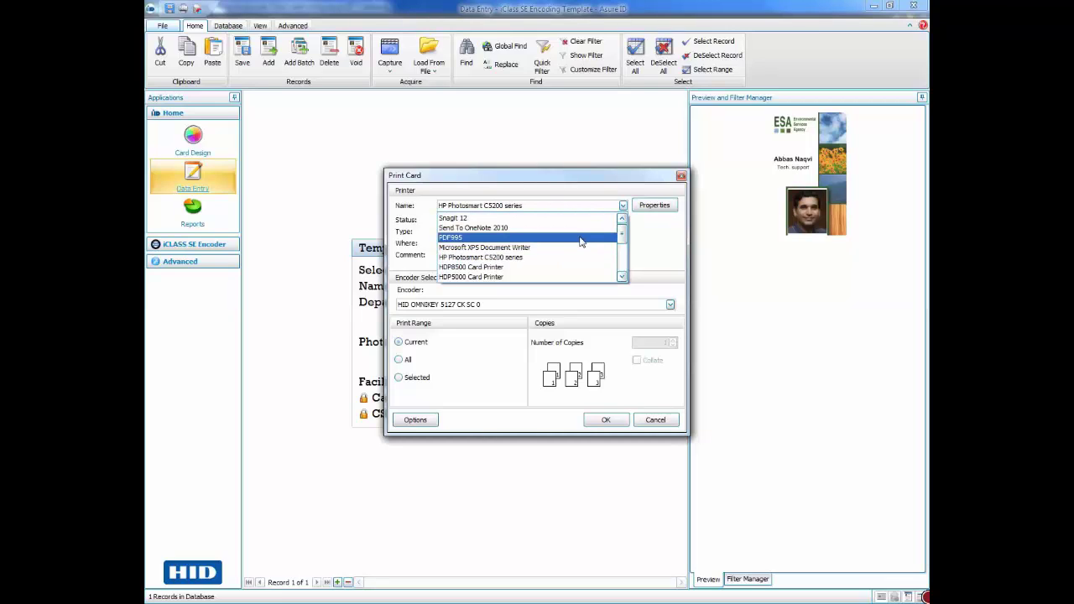
scroll(580, 242, down, 1)
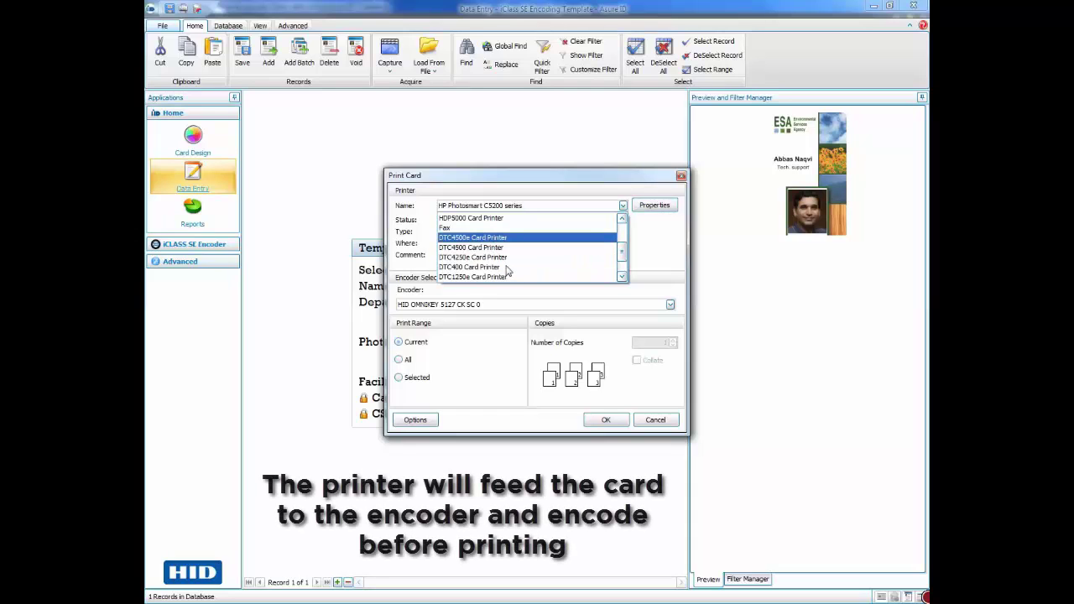
key(Escape)
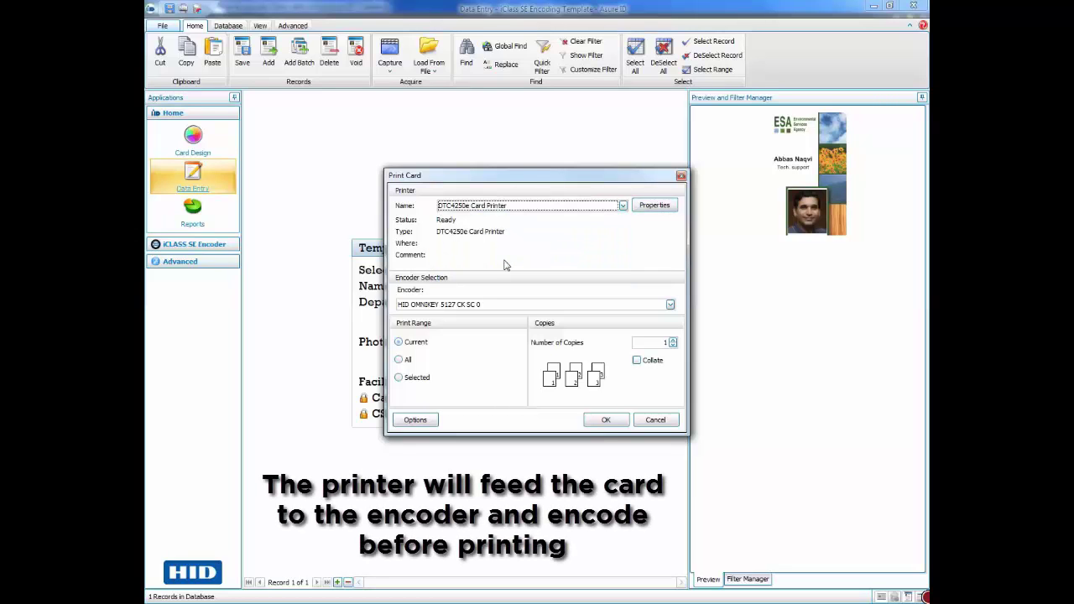
- Send the current record's ID card to print and encode, then wait for Printing 1 / 1 to finish
click(603, 420)
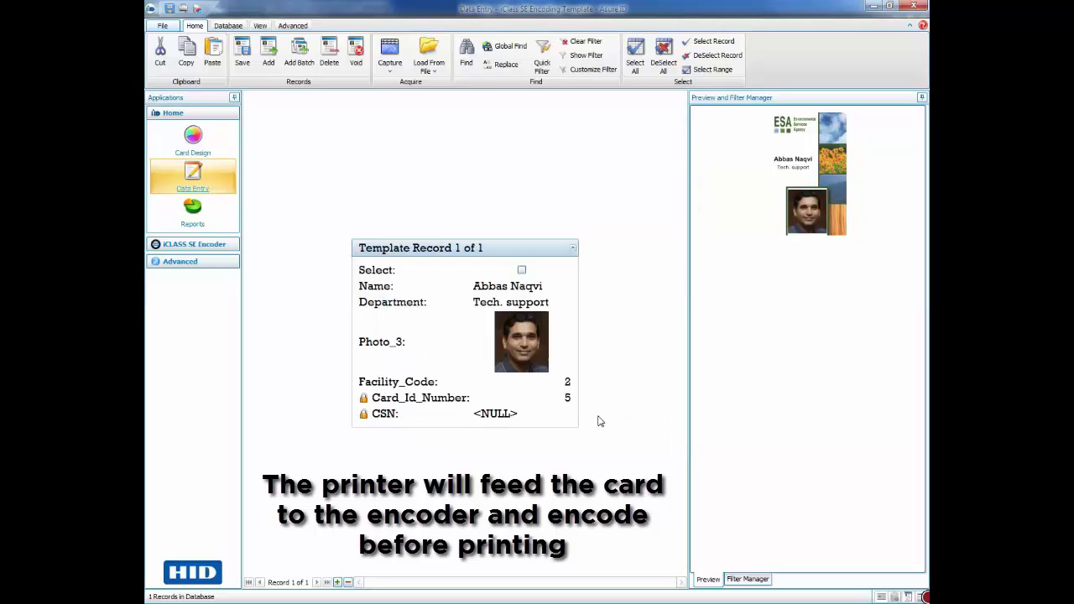